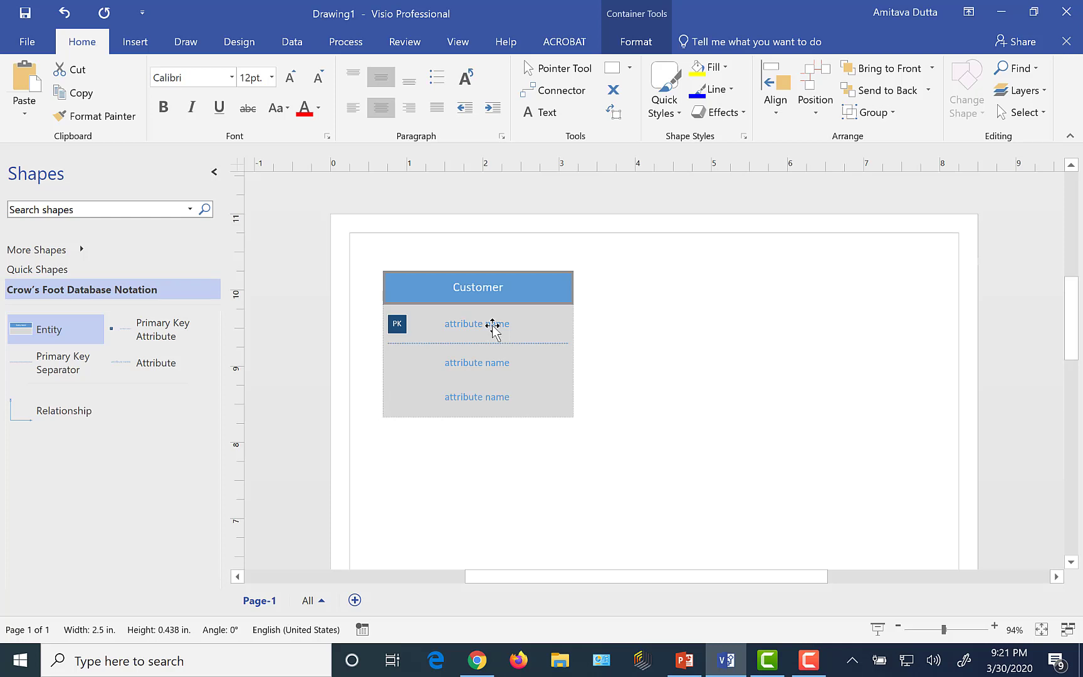
# Name the Customer entity's primary key attribute CustNo.
pyautogui.click(493, 324)
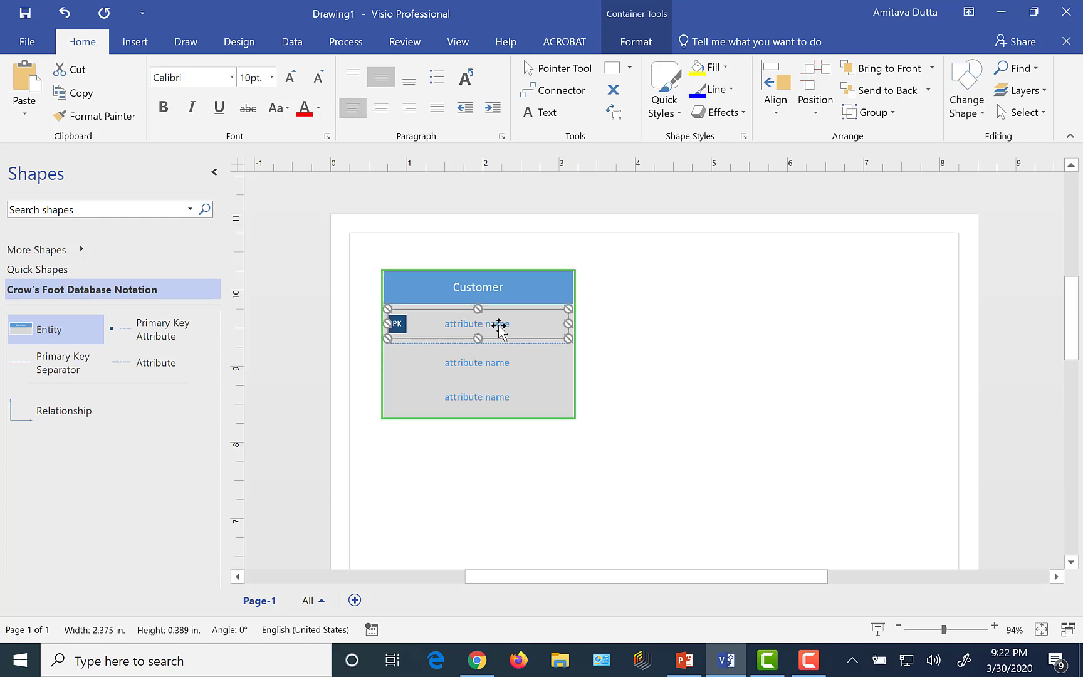
pyautogui.write('Cu')
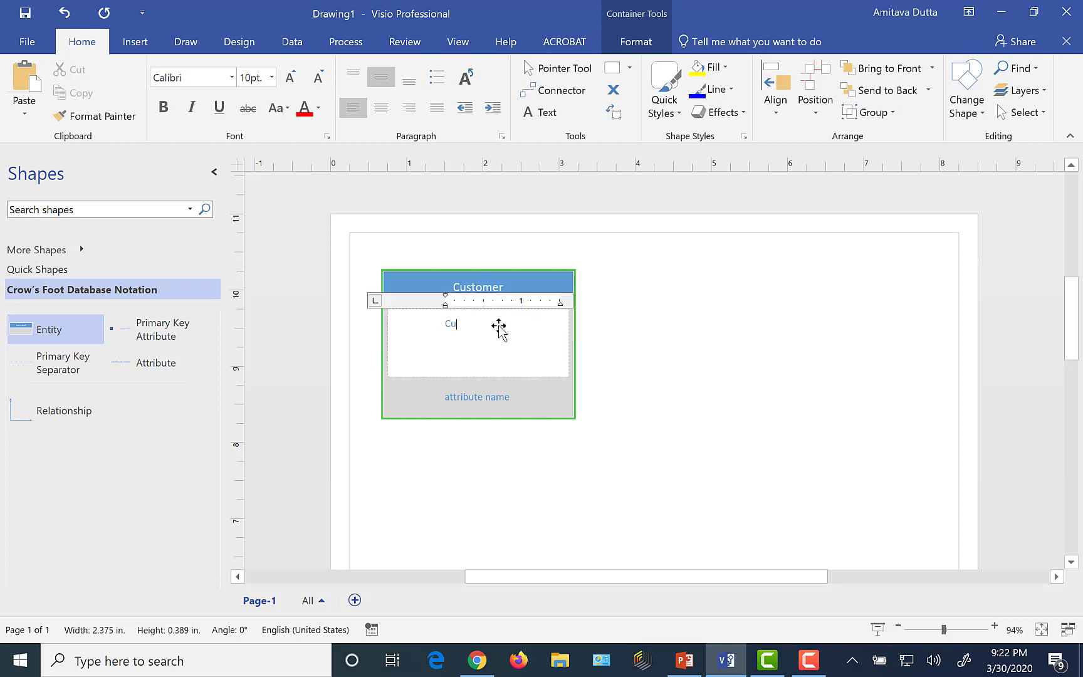
pyautogui.write('stNo')
pyautogui.press('Escape')
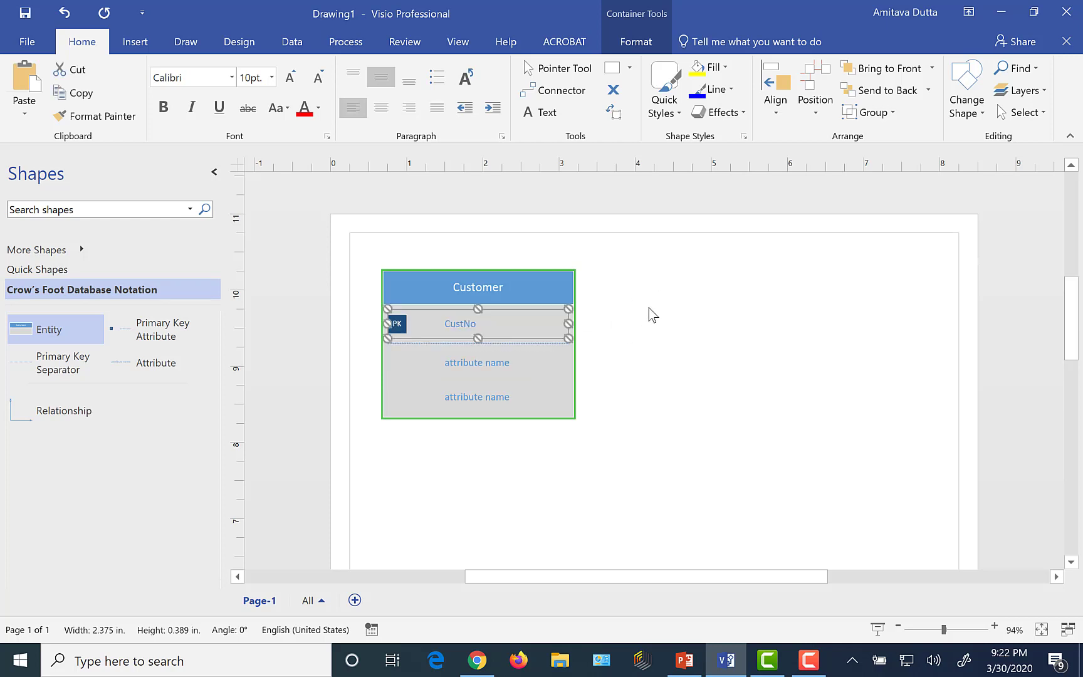
pyautogui.click(569, 244)
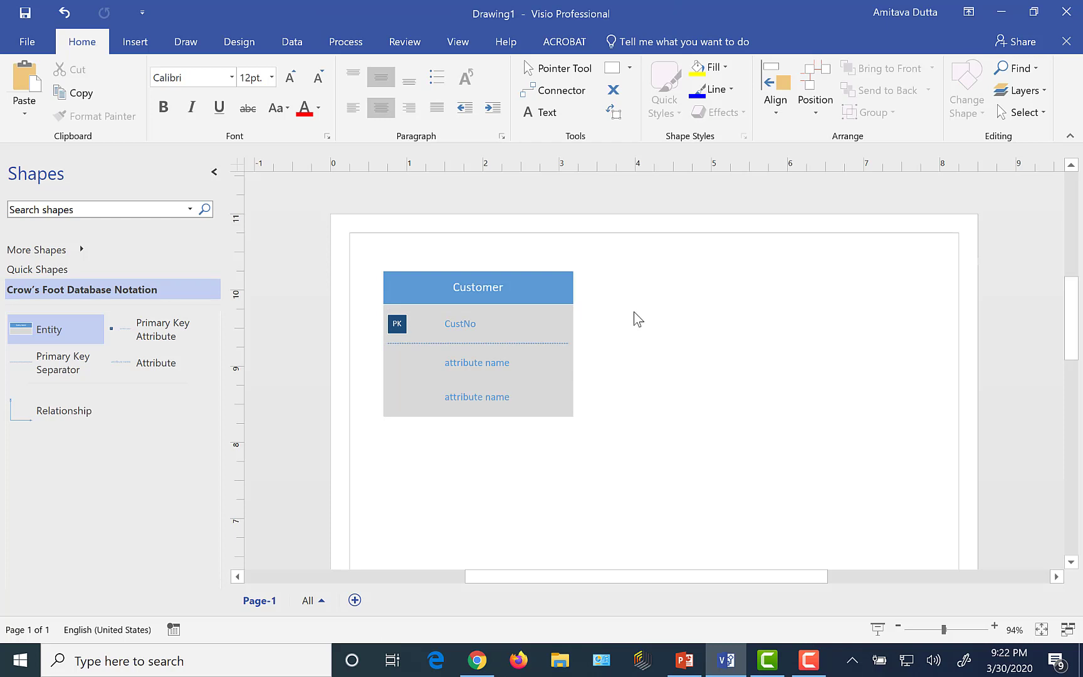
# Consult the E-R data model slide in PowerPoint and, back in Visio, name the Customer entity's first non-key attribute CustName.
pyautogui.click(683, 670)
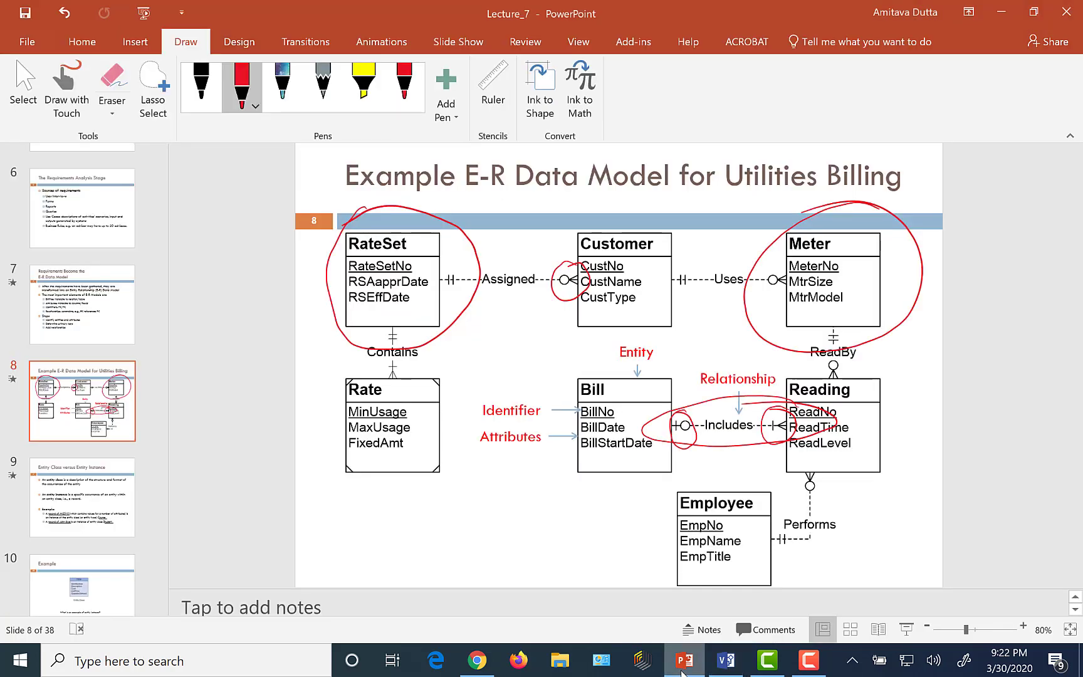
pyautogui.click(726, 661)
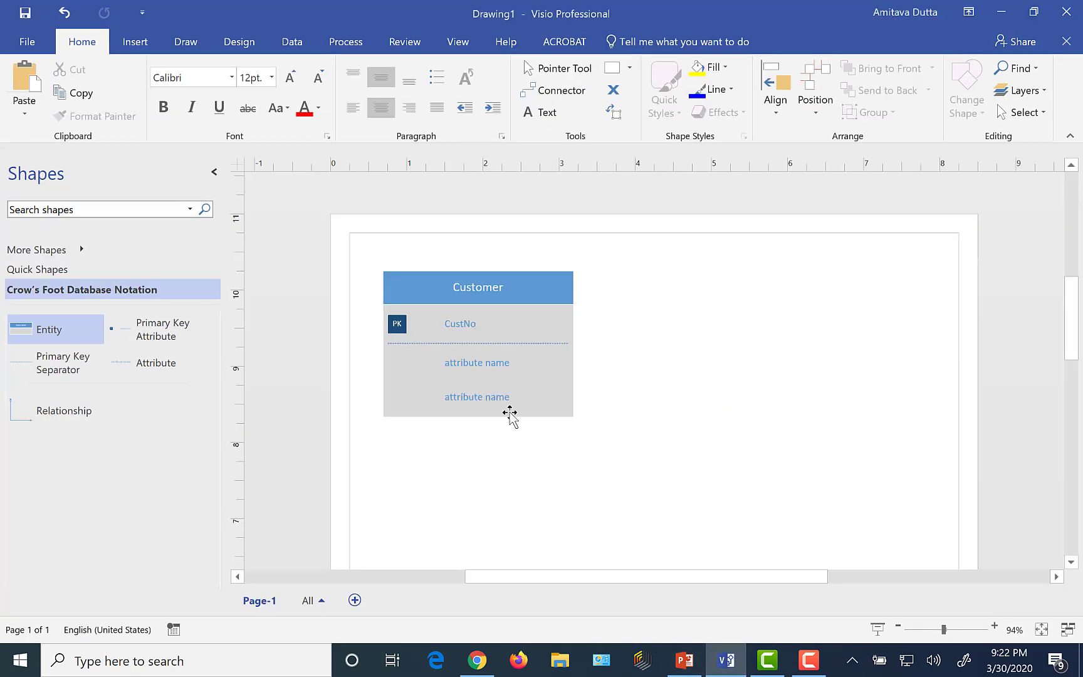
pyautogui.click(476, 364)
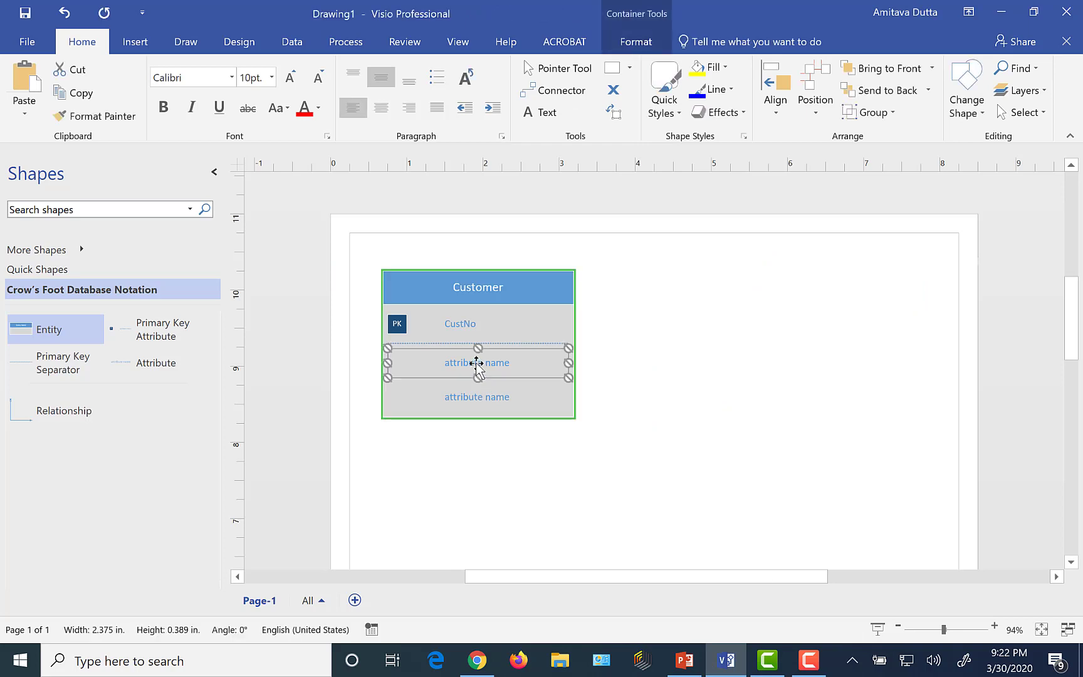
pyautogui.moveTo(476, 364); pyautogui.dragTo(398, 383)
pyautogui.click(682, 665)
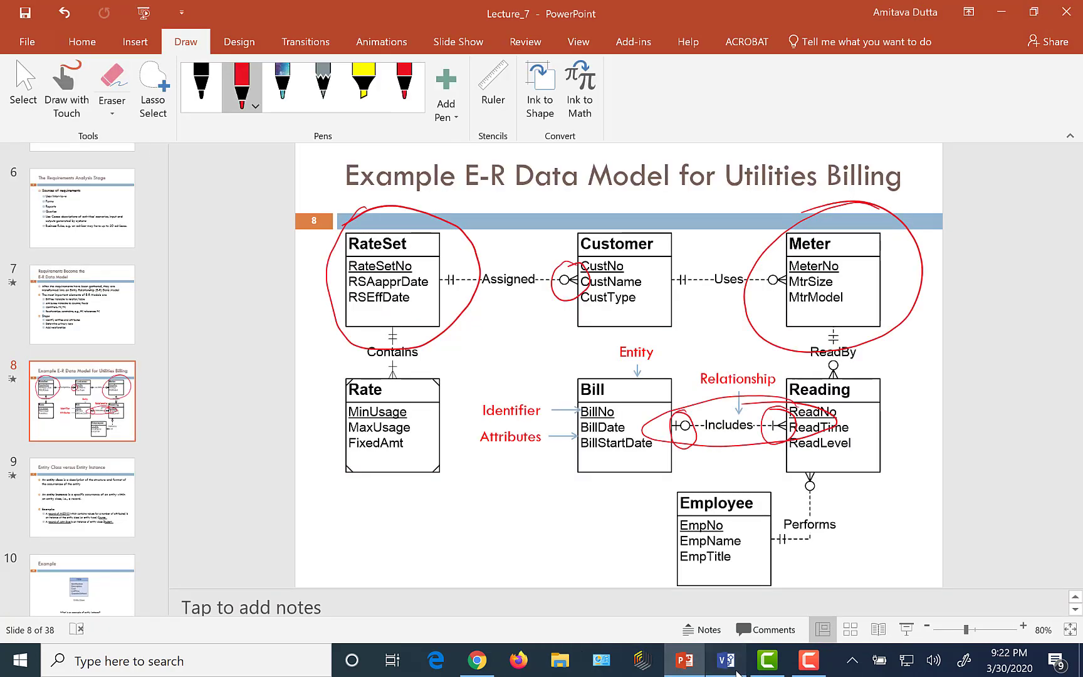
pyautogui.click(726, 660)
pyautogui.write('Cu')
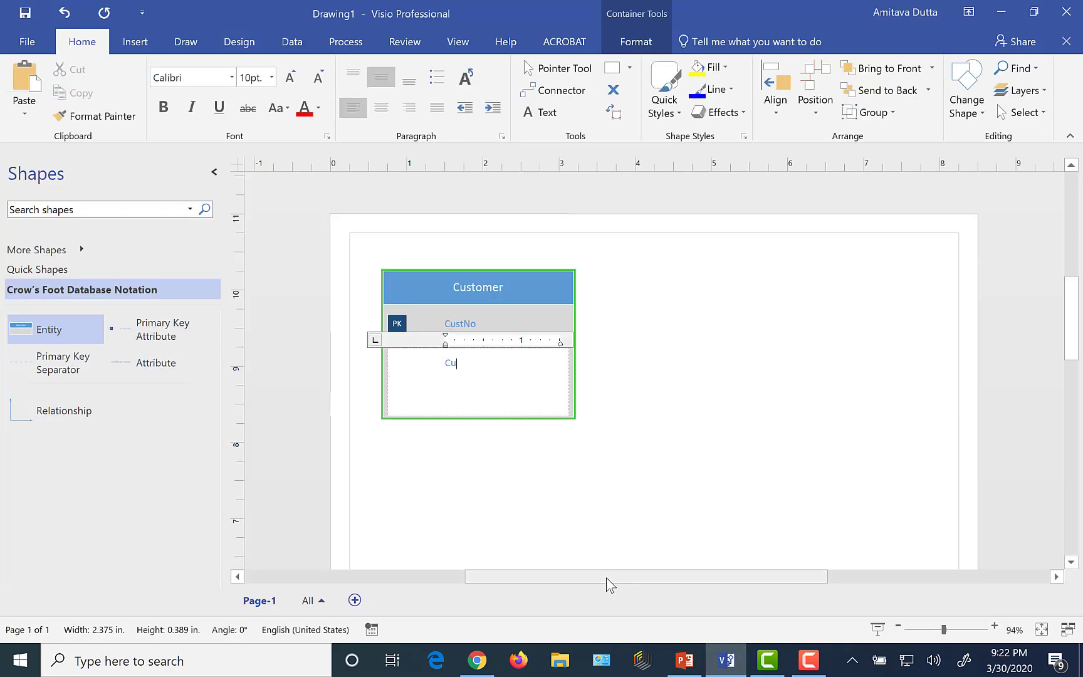
pyautogui.write('stName')
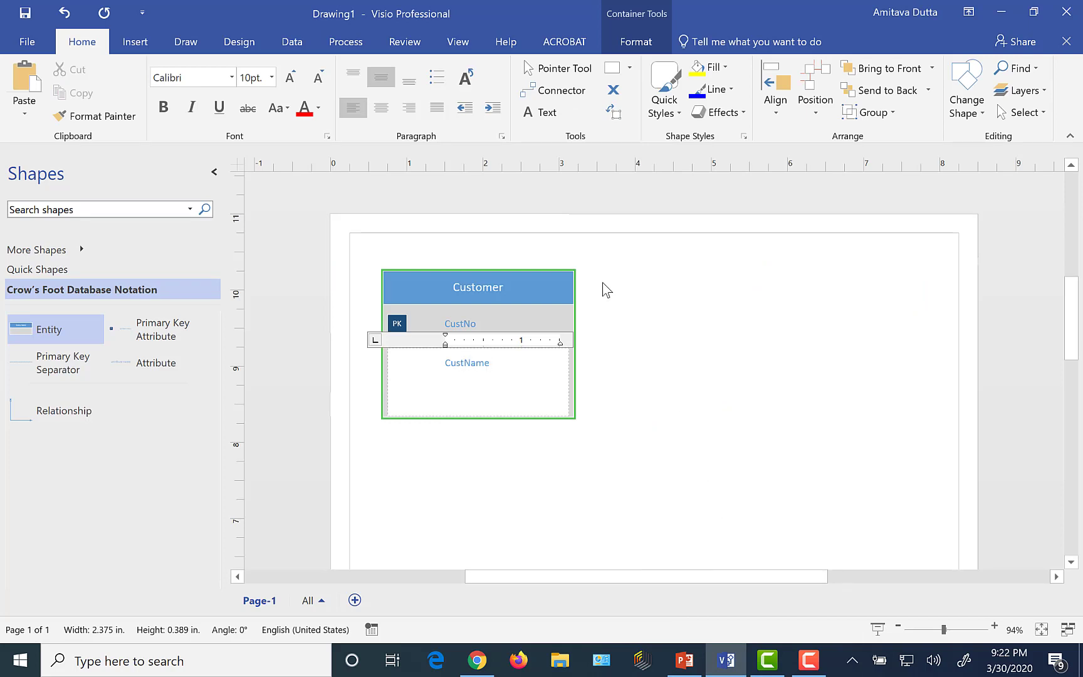
pyautogui.press('Return')
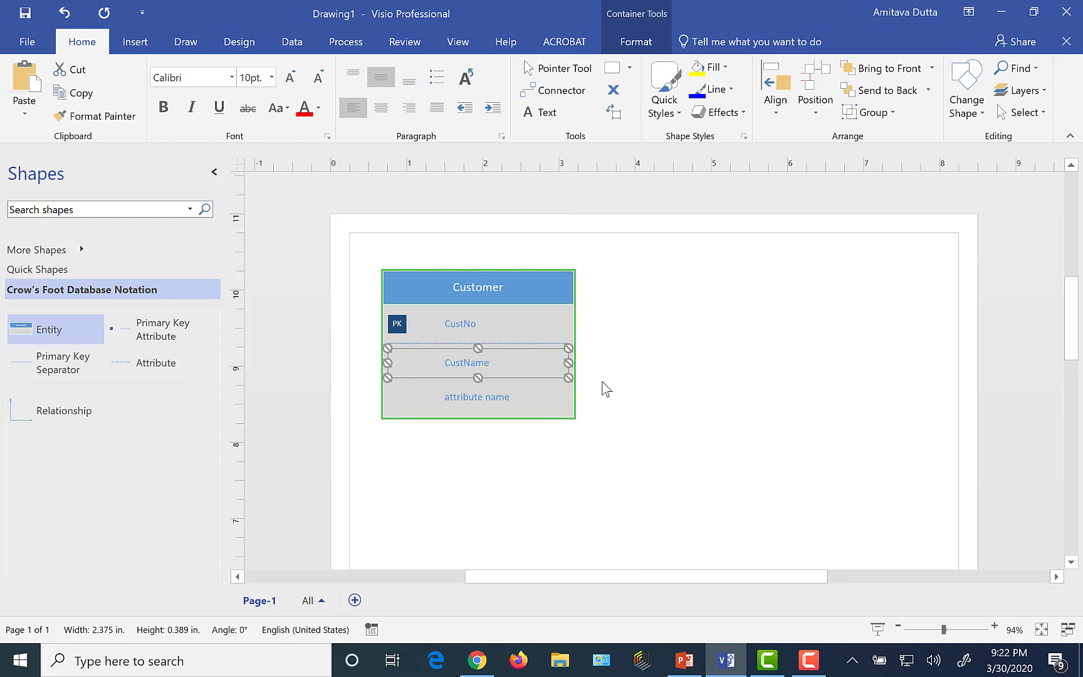
# Name the Customer entity's remaining placeholder attribute CustType.
pyautogui.click(481, 403)
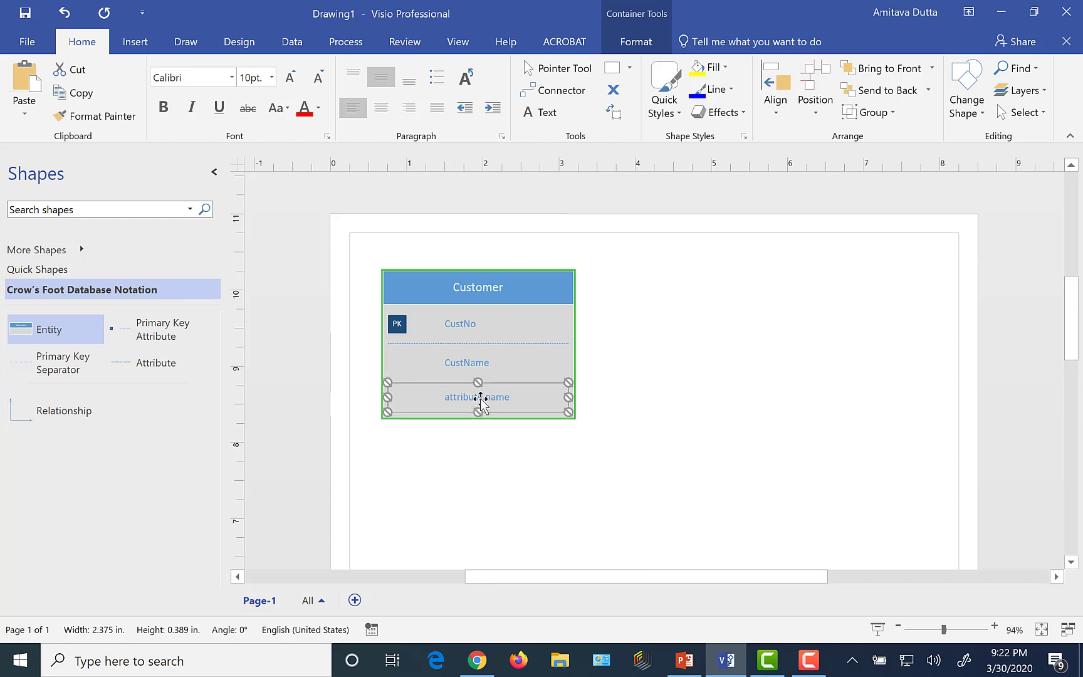
pyautogui.write('Cust')
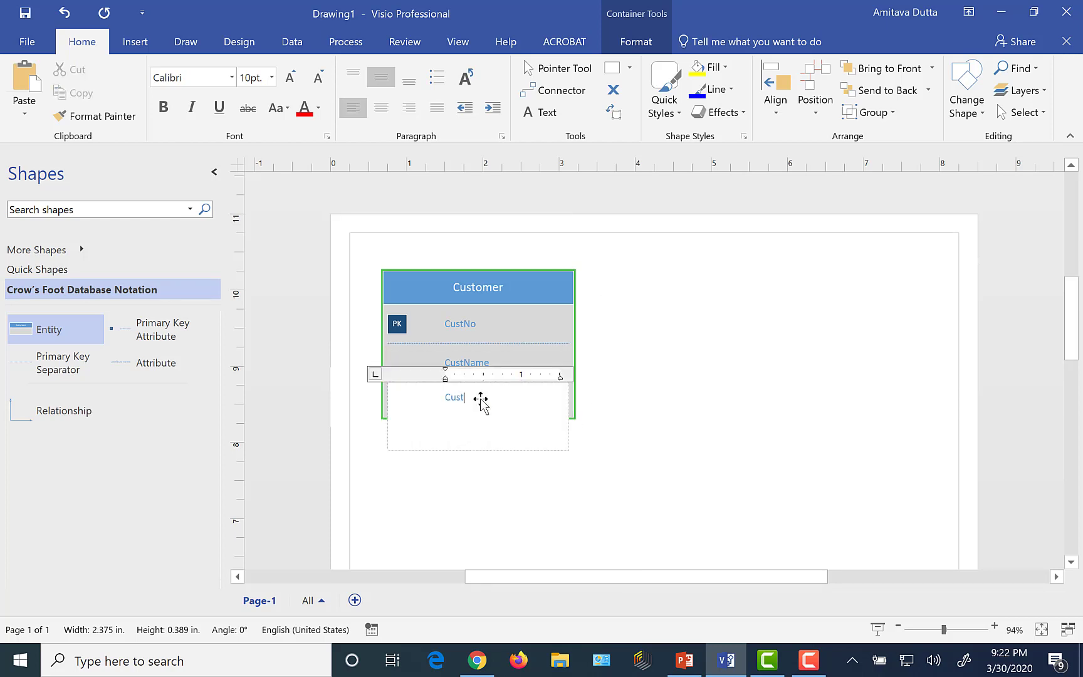
pyautogui.write('Type')
pyautogui.press('Escape')
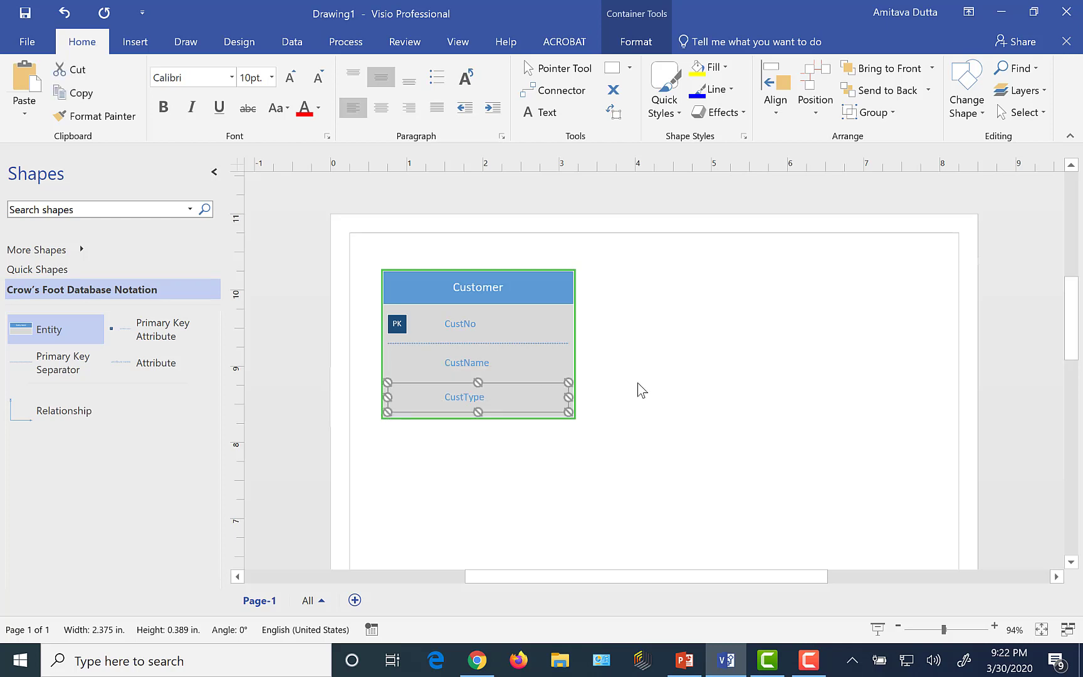
pyautogui.click(618, 337)
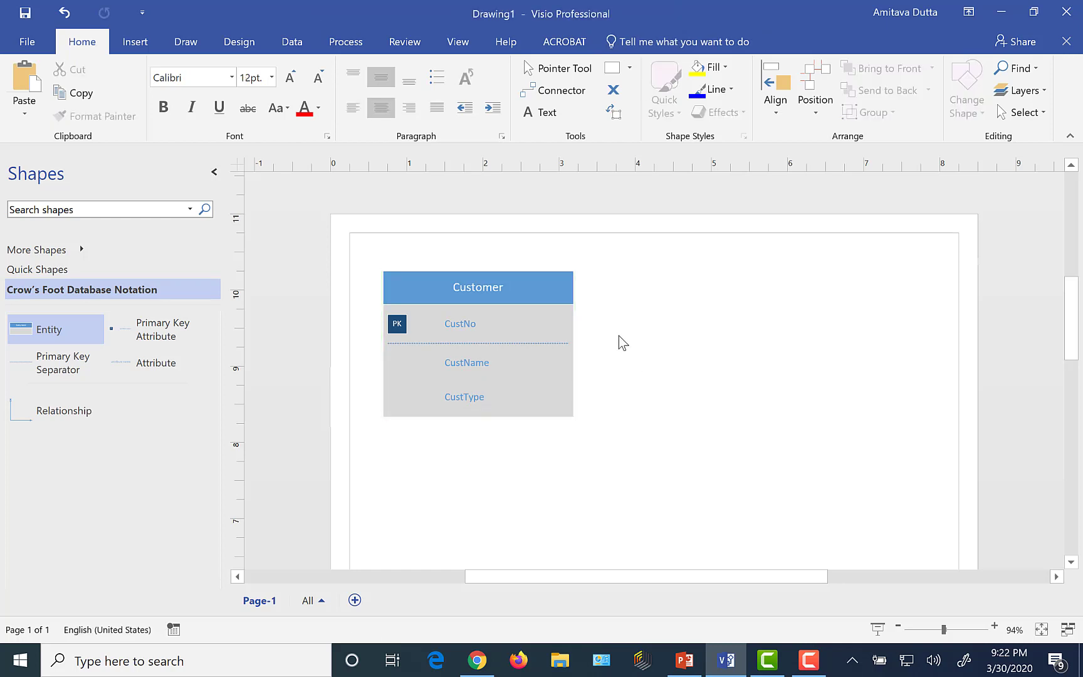
# Narrow the whole Customer entity from its right edge to about 1.63 in. wide.
pyautogui.click(546, 373)
pyautogui.click(529, 292)
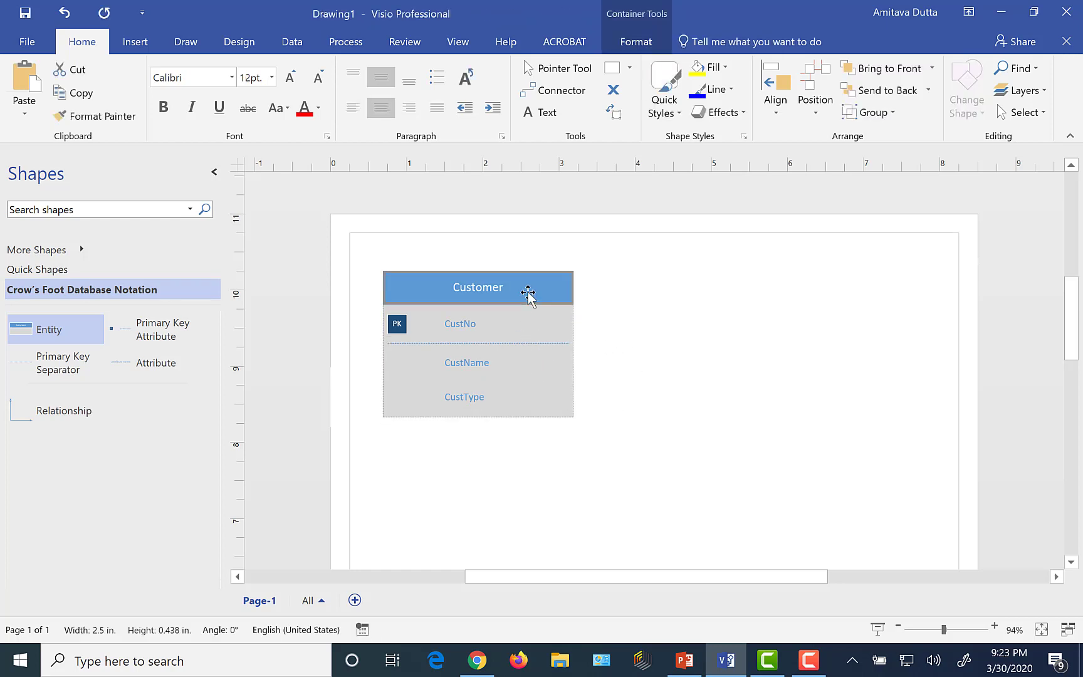
pyautogui.click(470, 400)
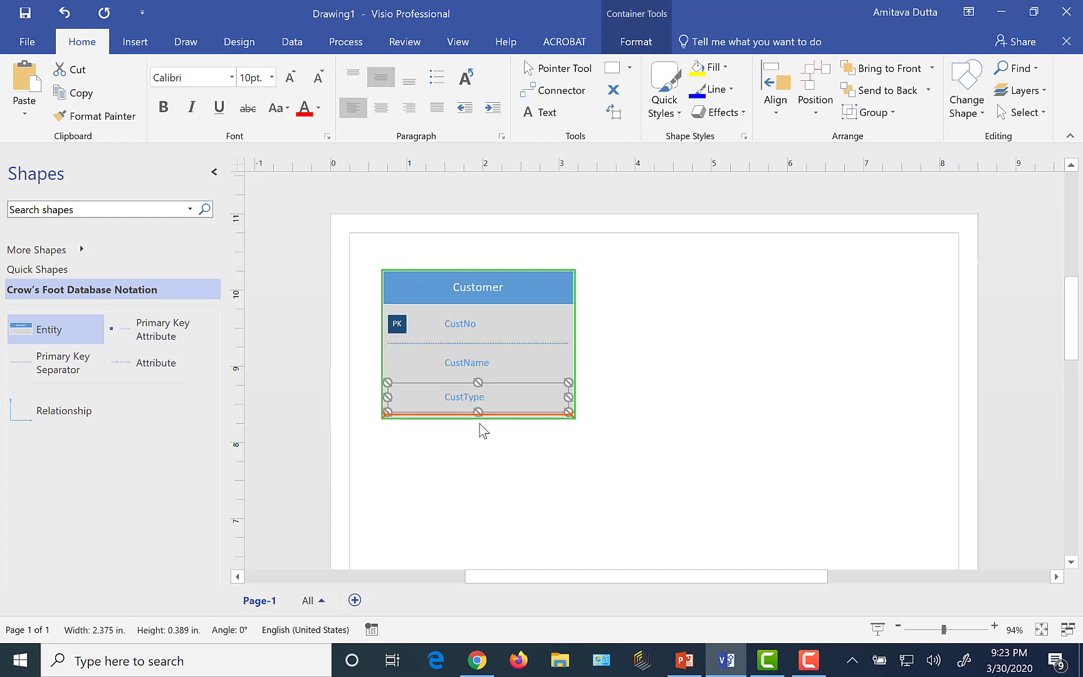
pyautogui.click(620, 356)
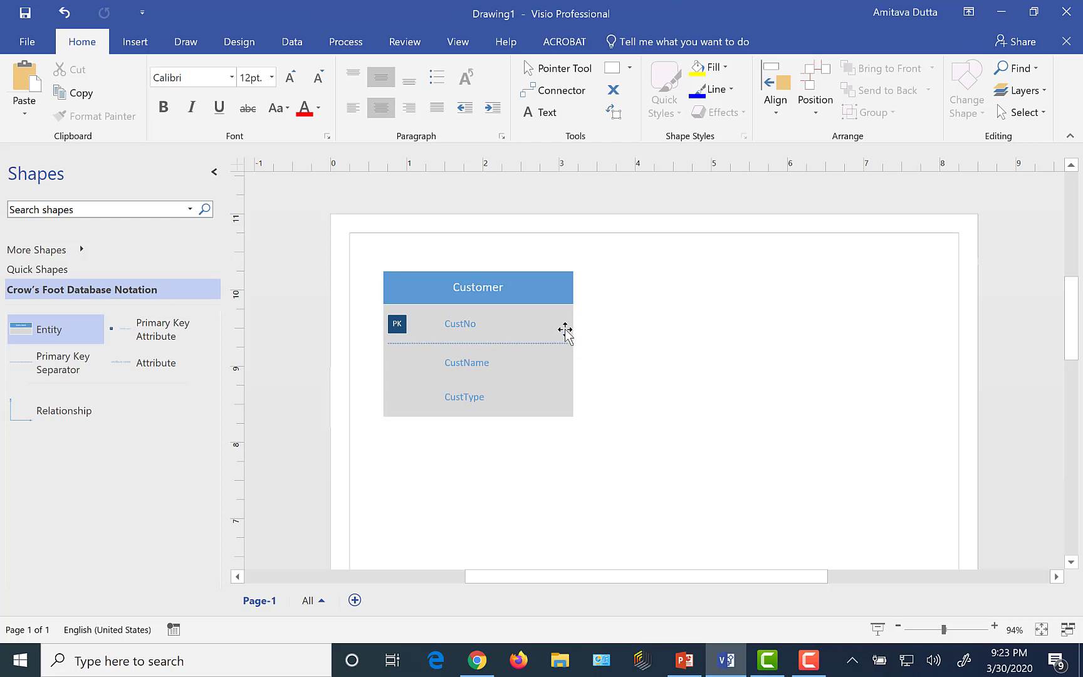
pyautogui.click(556, 297)
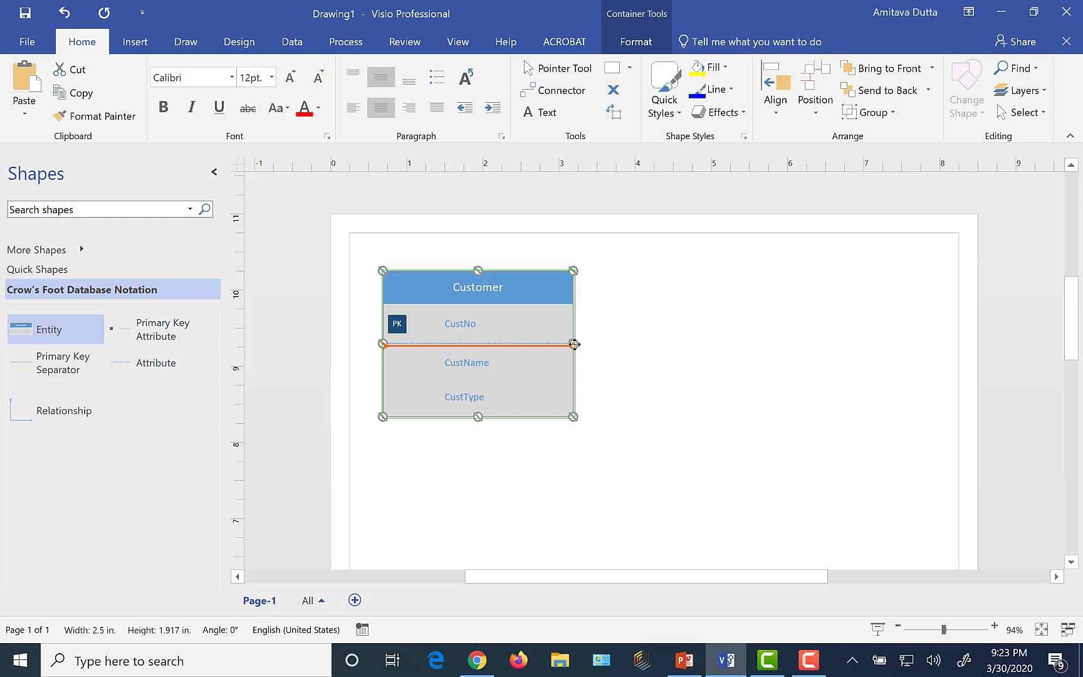
pyautogui.moveTo(574, 344); pyautogui.dragTo(507, 343)
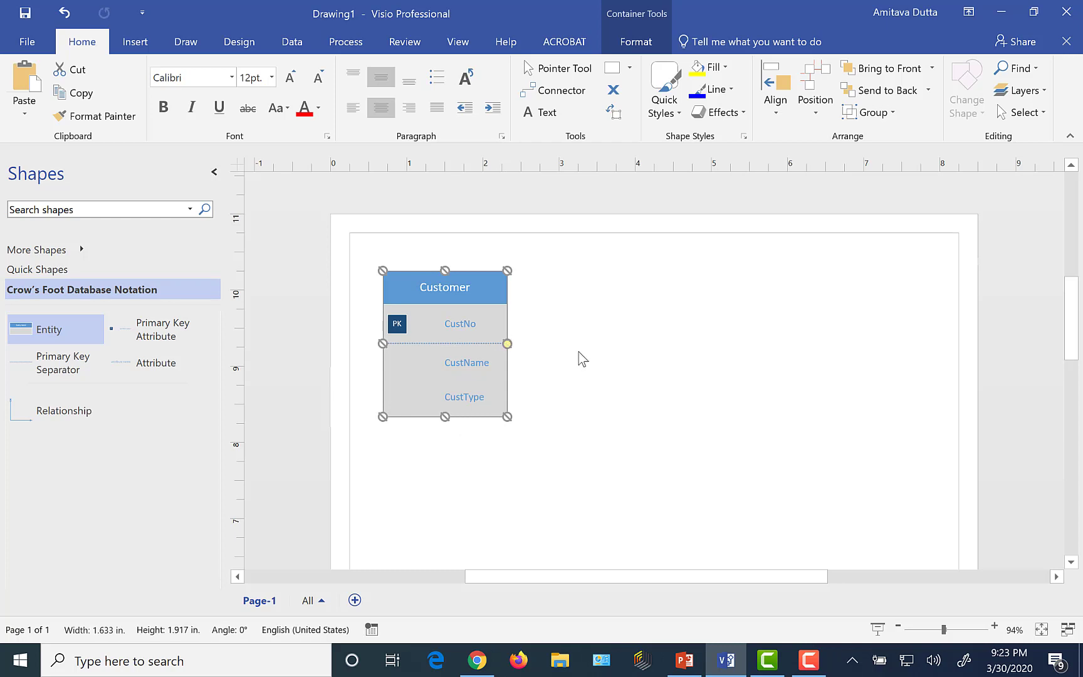
pyautogui.click(579, 352)
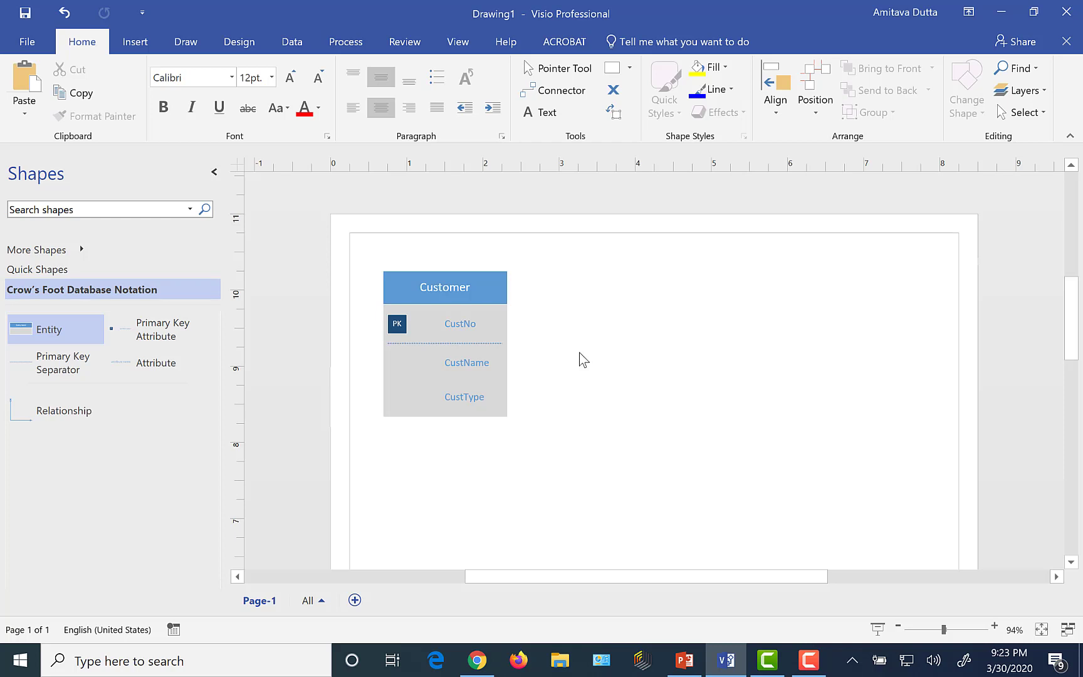
# Insert a new attribute after CustName in the Customer entity and name it CustEmail.
pyautogui.click(463, 366)
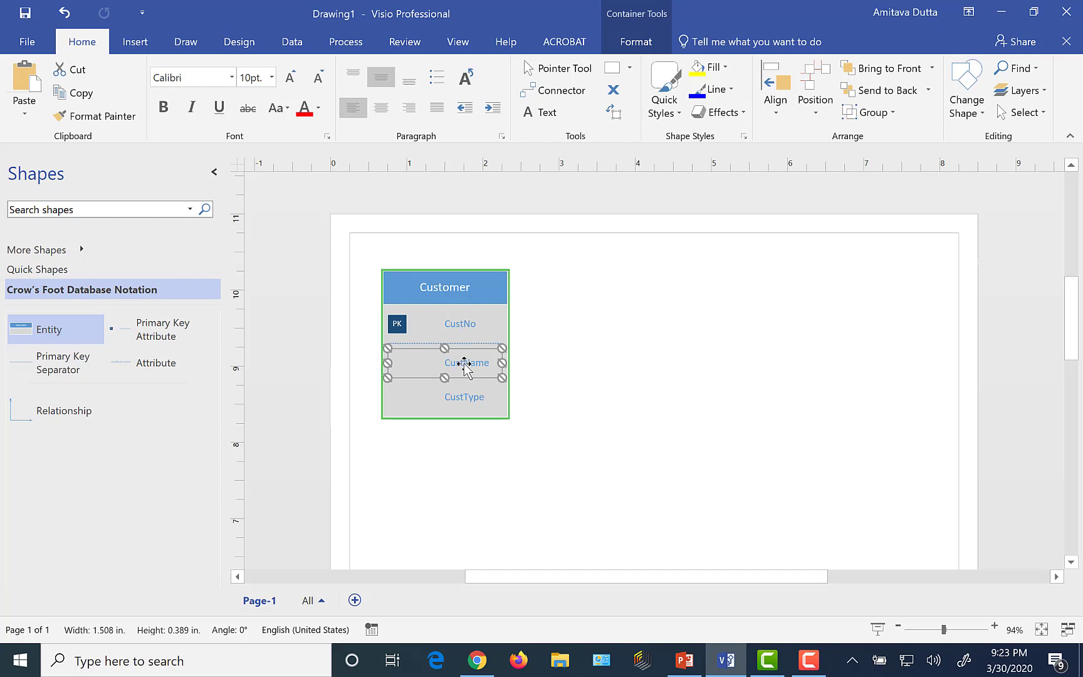
pyautogui.rightClick(464, 366)
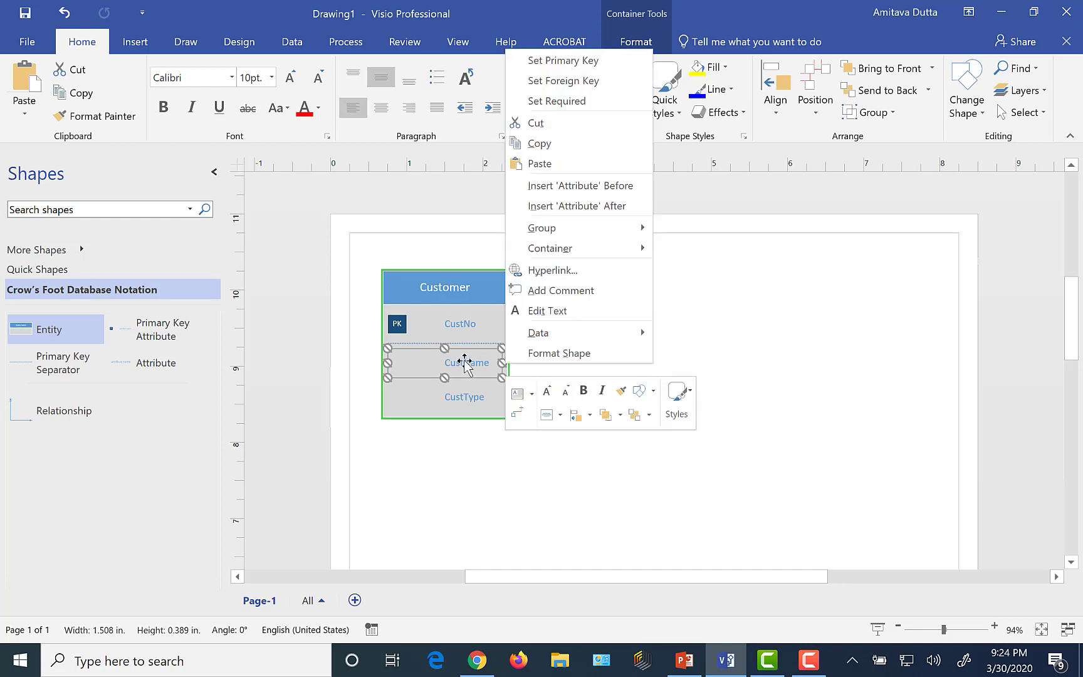
pyautogui.click(612, 206)
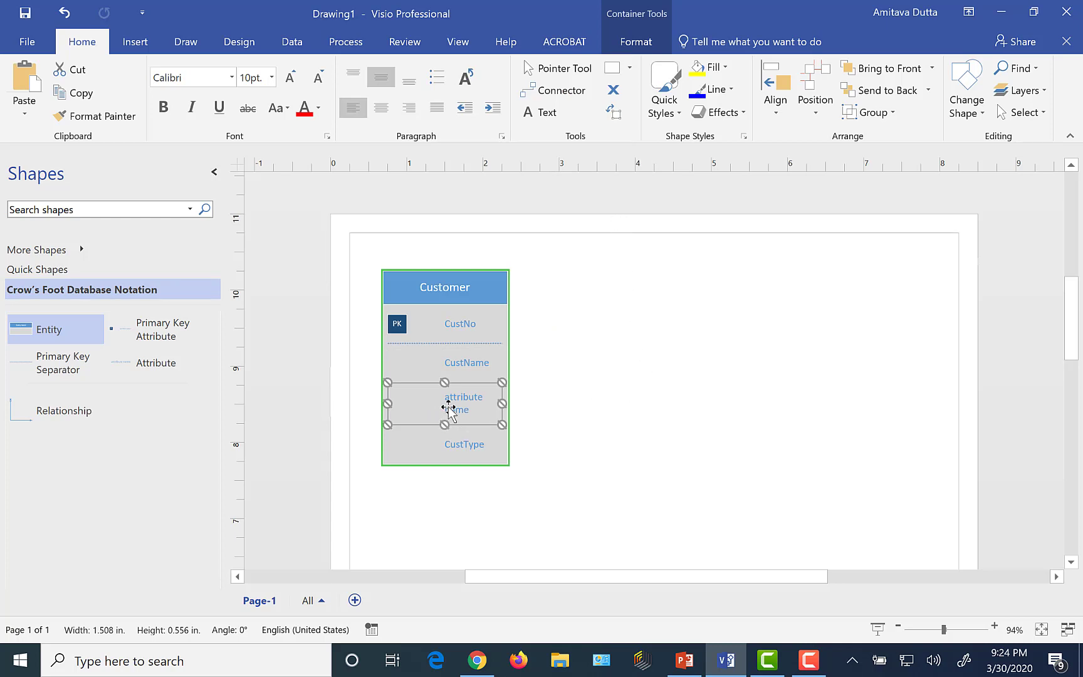
pyautogui.write('C')
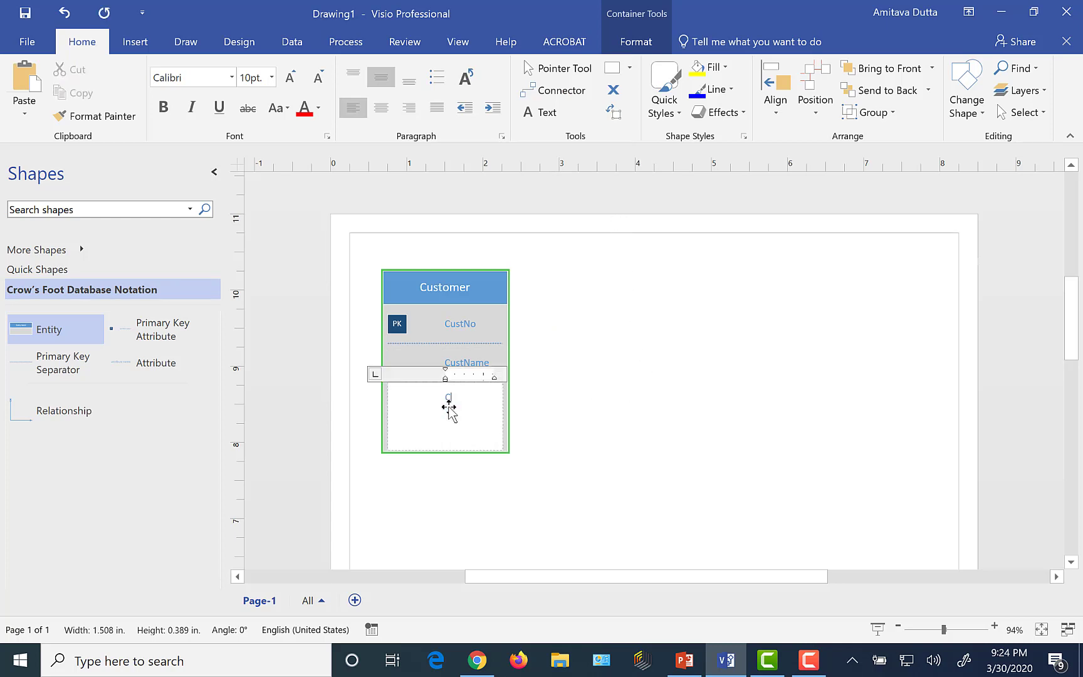
pyautogui.write('ustEmail')
pyautogui.press('Escape')
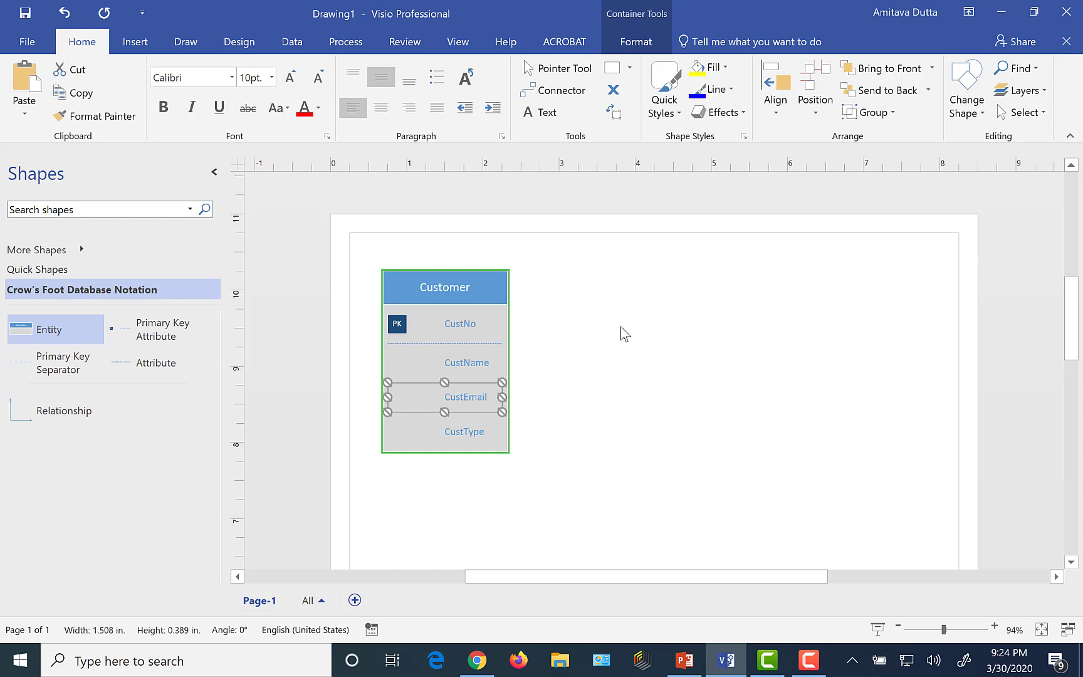
pyautogui.click(595, 515)
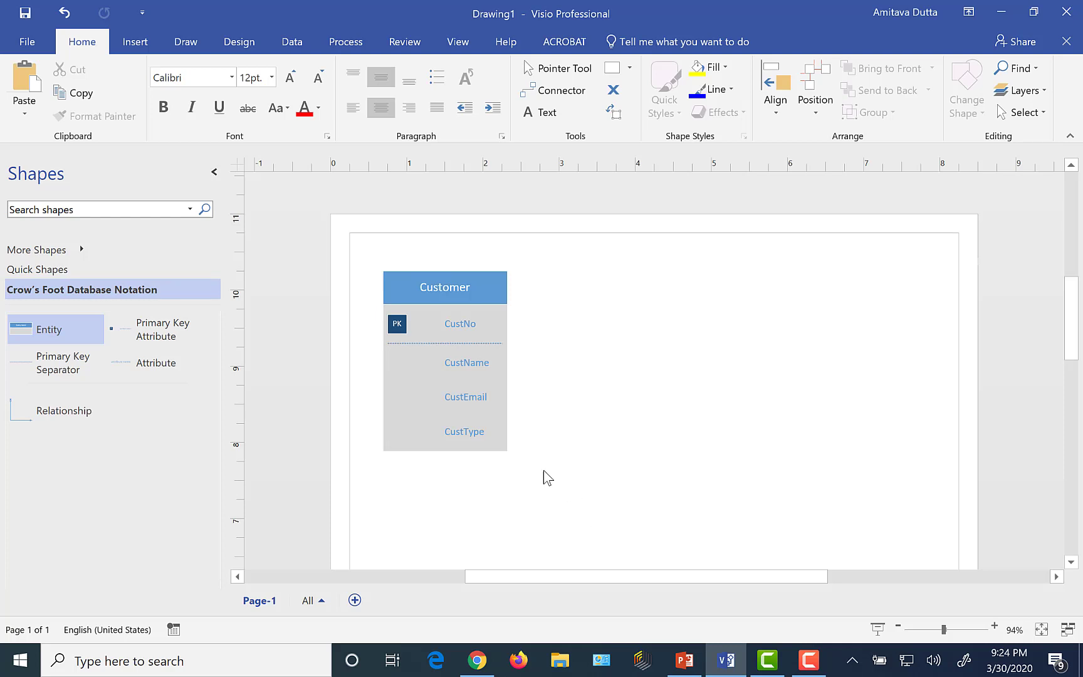
# Delete the CustEmail attribute from the Customer entity.
pyautogui.click(461, 402)
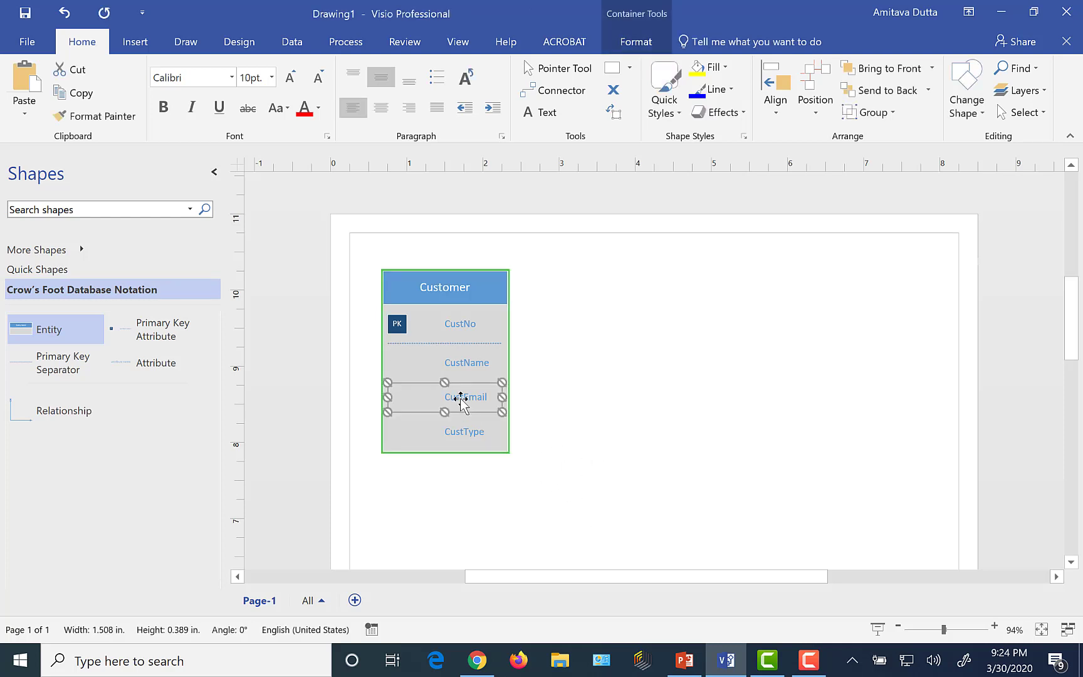
pyautogui.press('Delete')
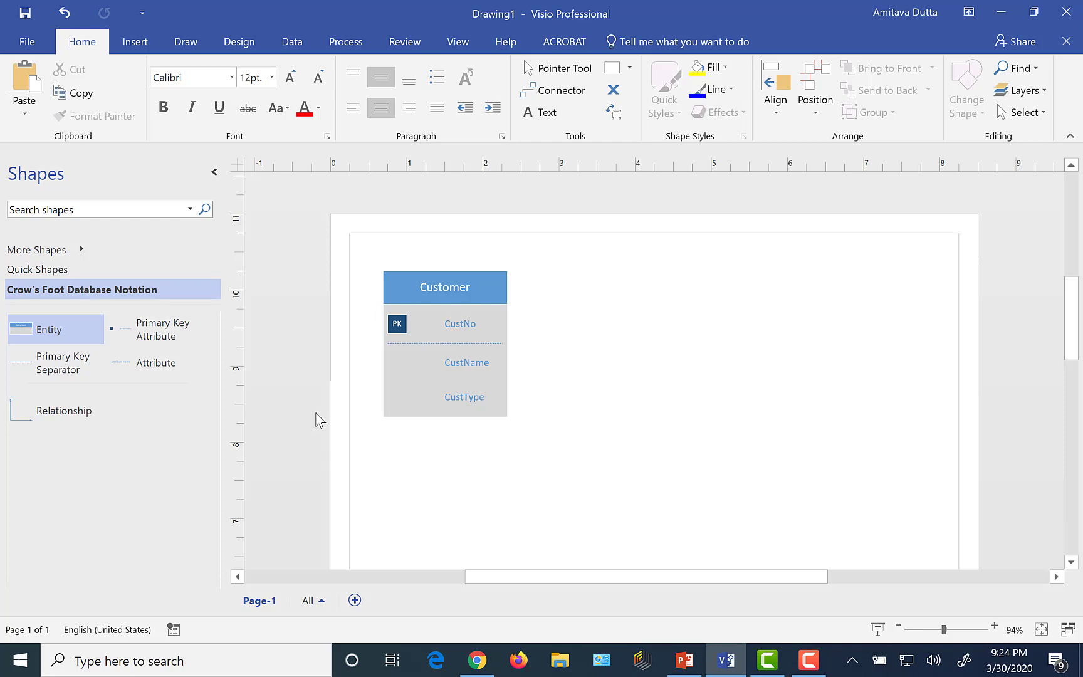
# Check the data model slide in PowerPoint, then add a second Entity shape to the right of Customer in Visio and name it Meter.
pyautogui.click(30, 339)
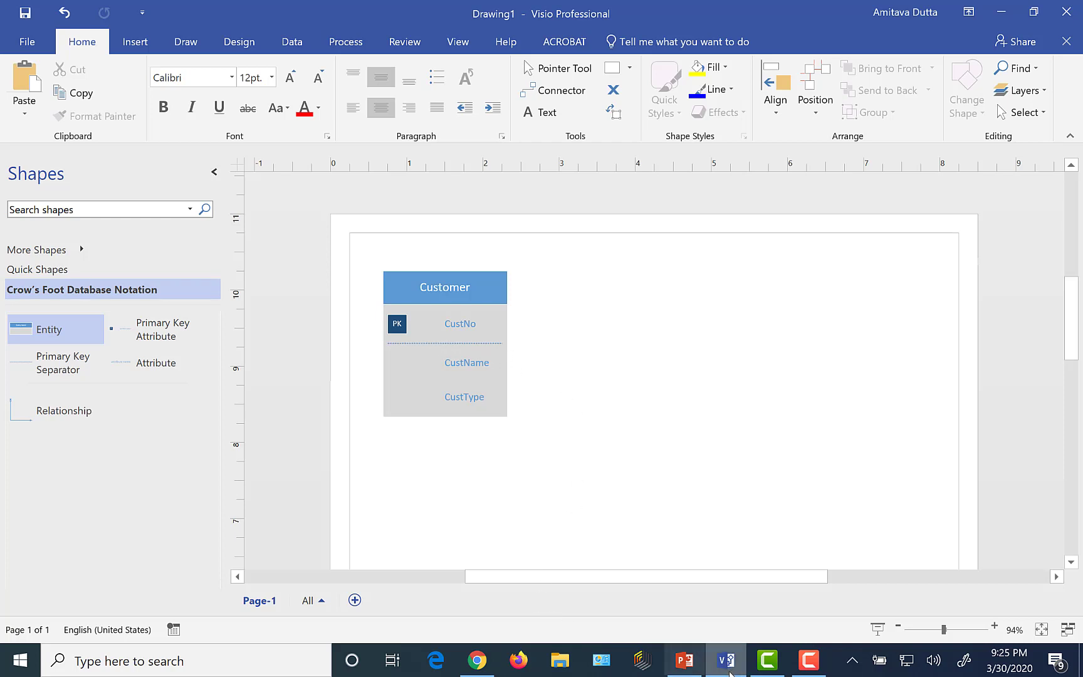
pyautogui.click(685, 661)
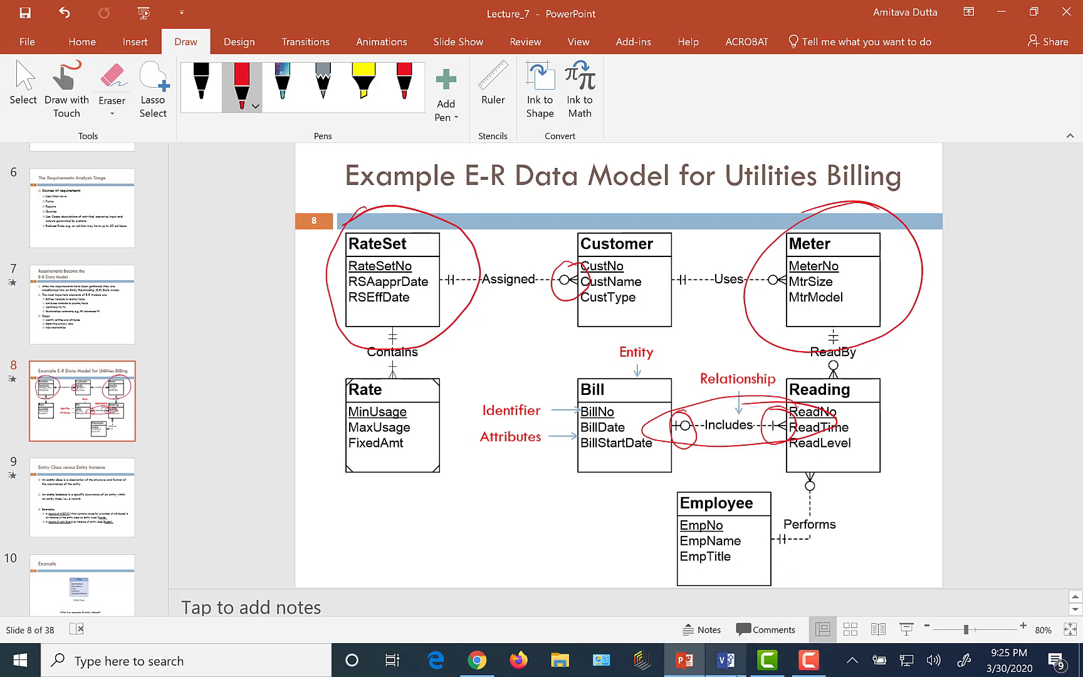
pyautogui.click(727, 662)
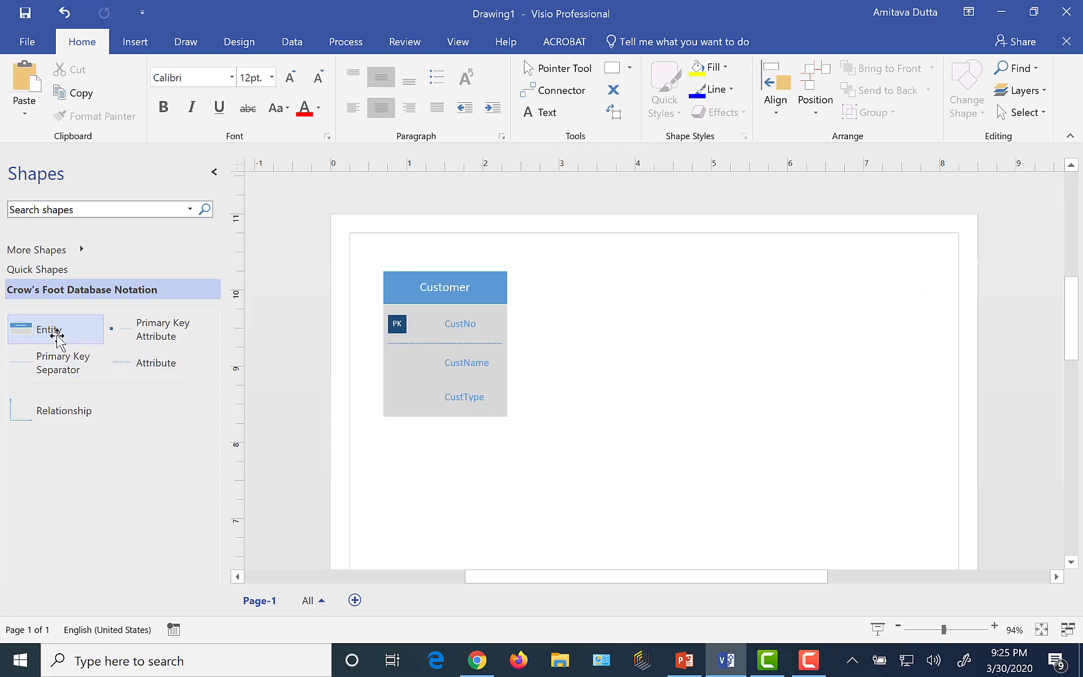
pyautogui.moveTo(57, 335); pyautogui.dragTo(725, 307)
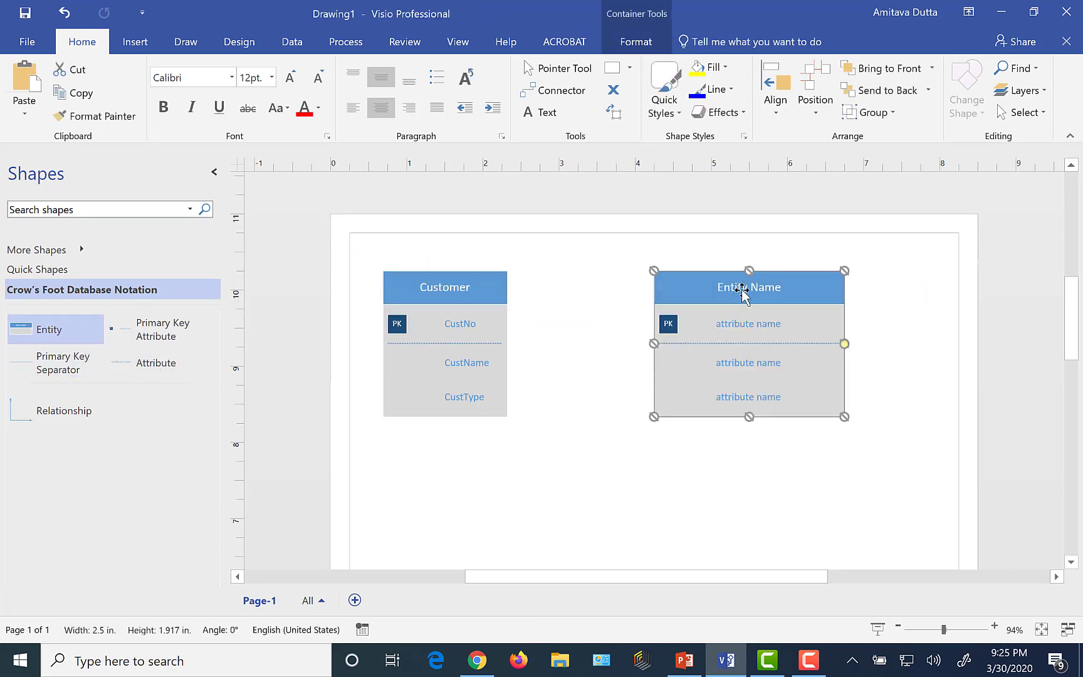
pyautogui.click(742, 290)
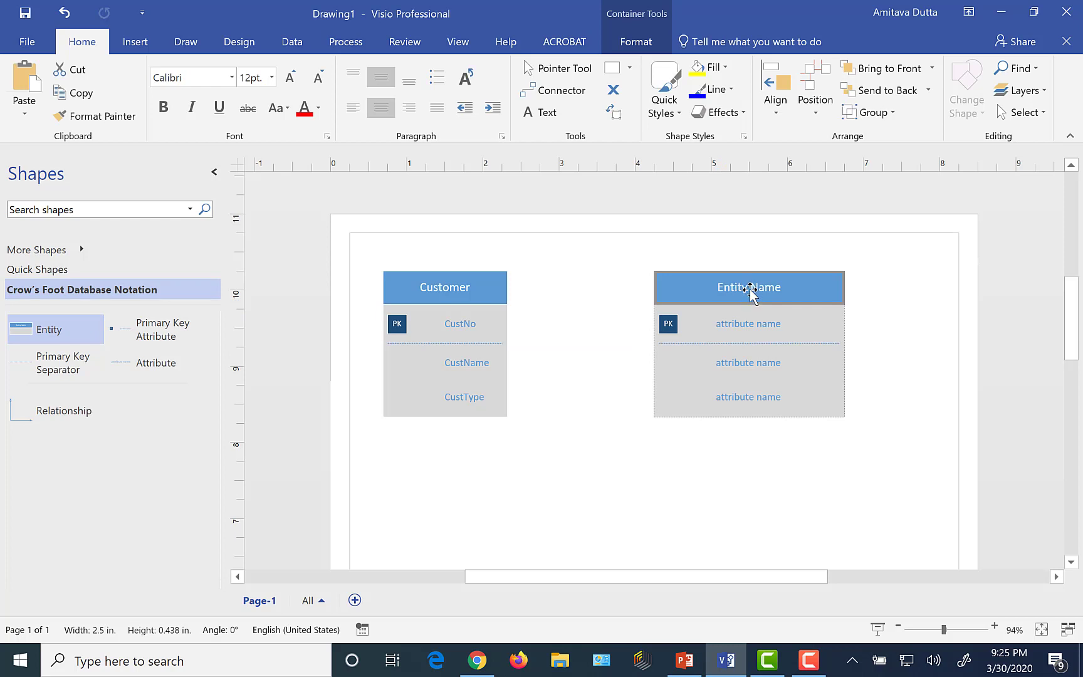
pyautogui.doubleClick(750, 290)
pyautogui.write('Meter')
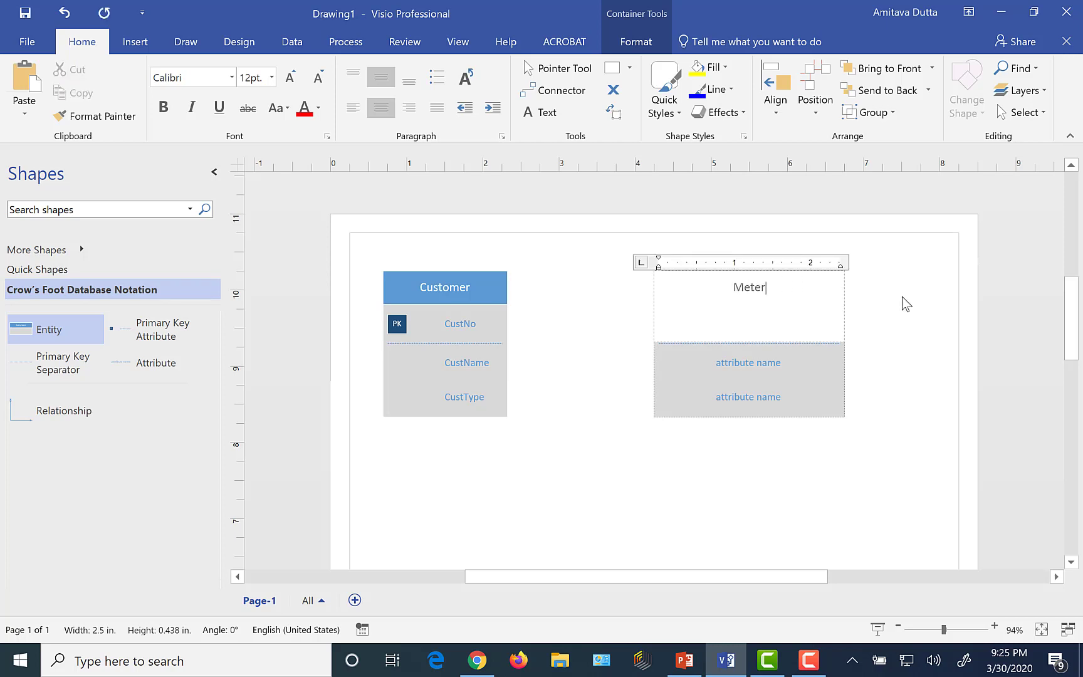
# Check the Meter attributes on the data model slide in PowerPoint, then name the Meter entity's primary key attribute MeterNo in Visio.
pyautogui.press('Escape')
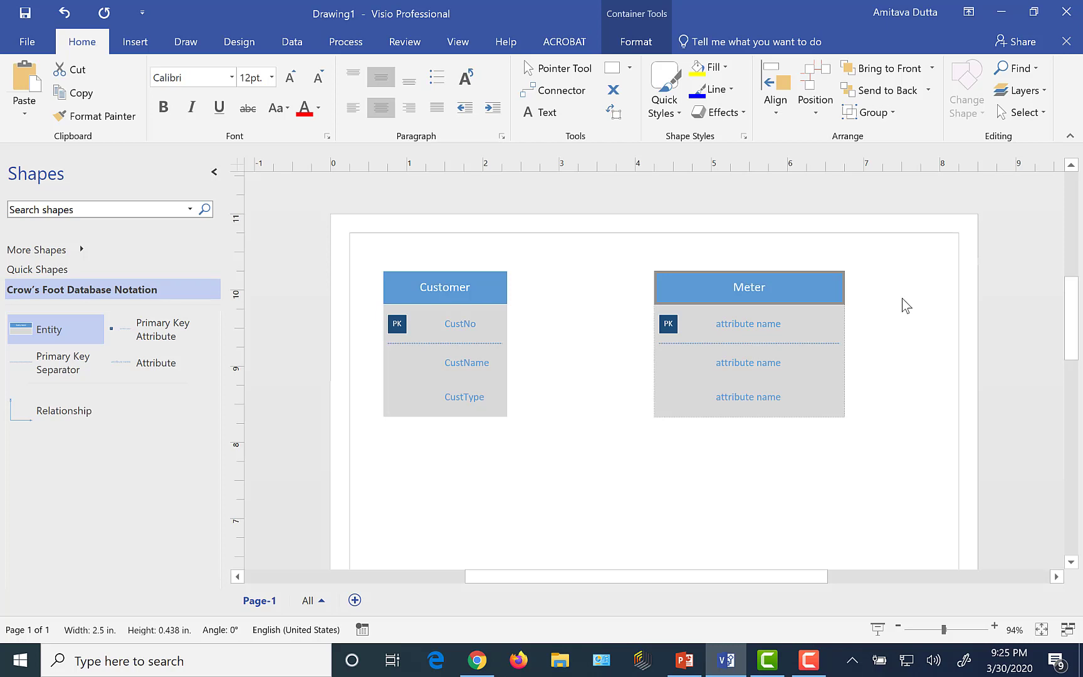
pyautogui.click(680, 663)
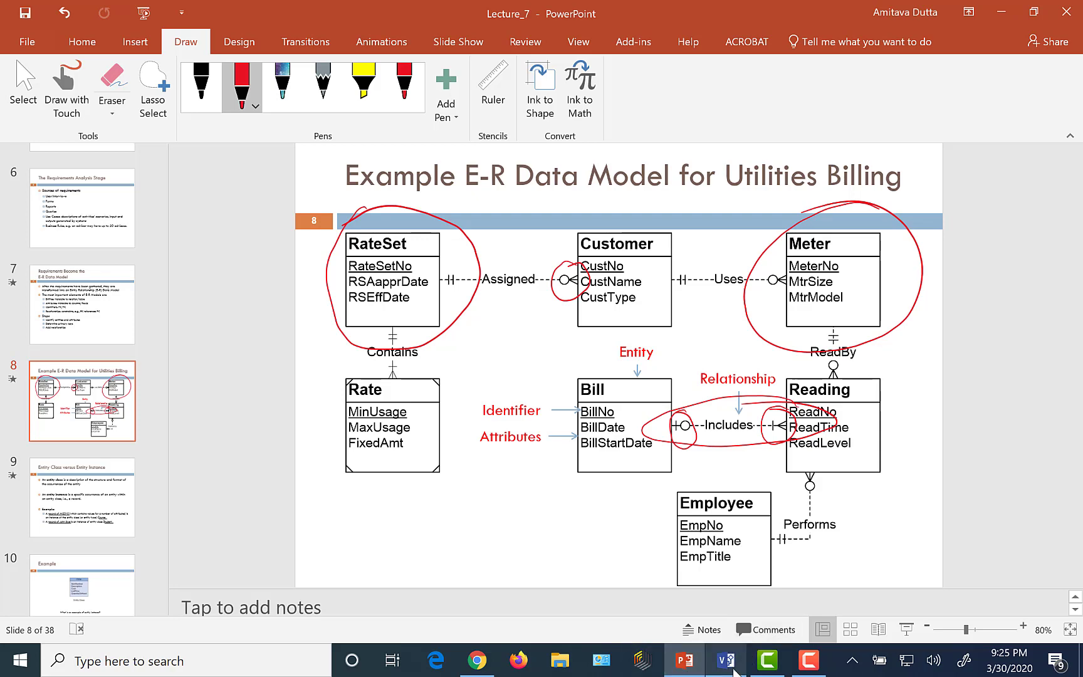
pyautogui.click(735, 670)
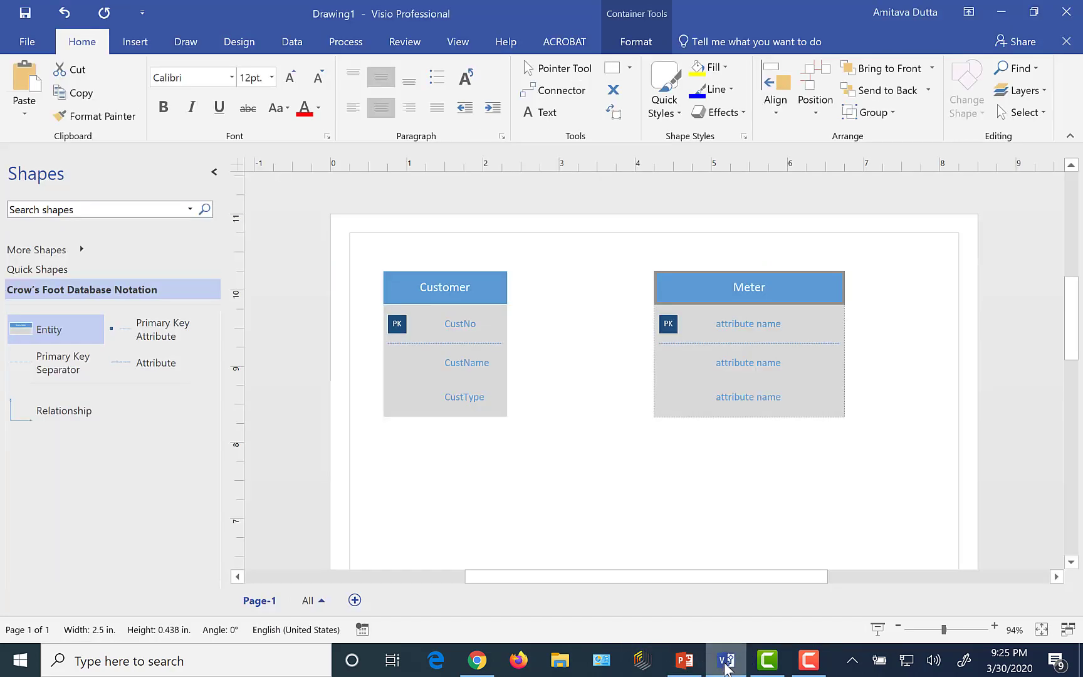
pyautogui.click(751, 327)
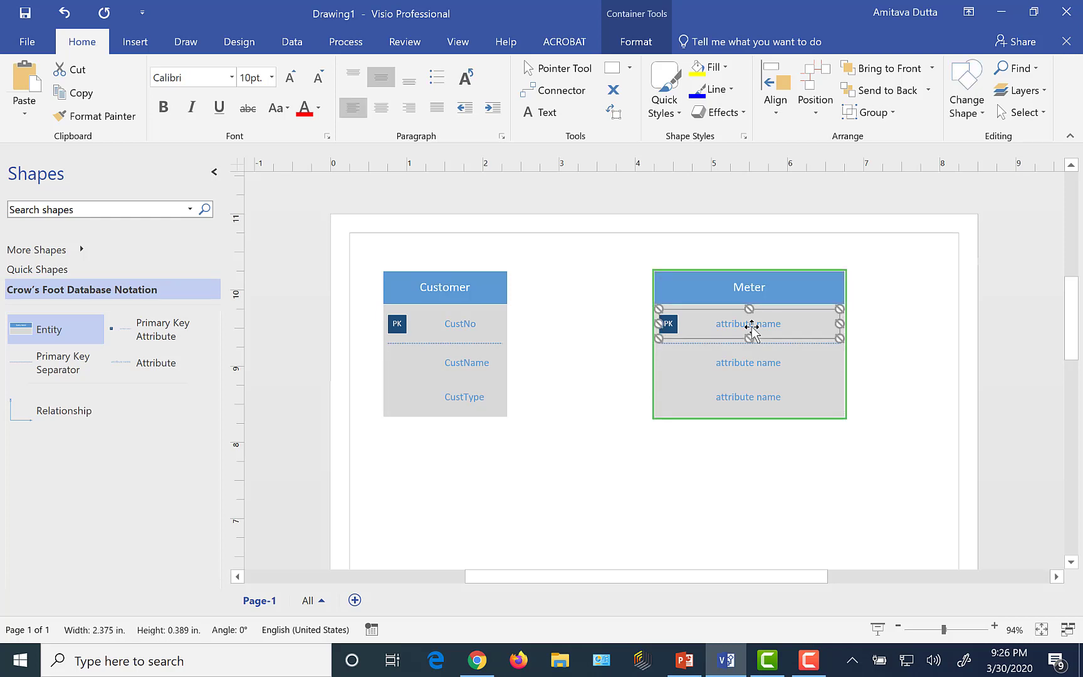
pyautogui.write('MeterNo')
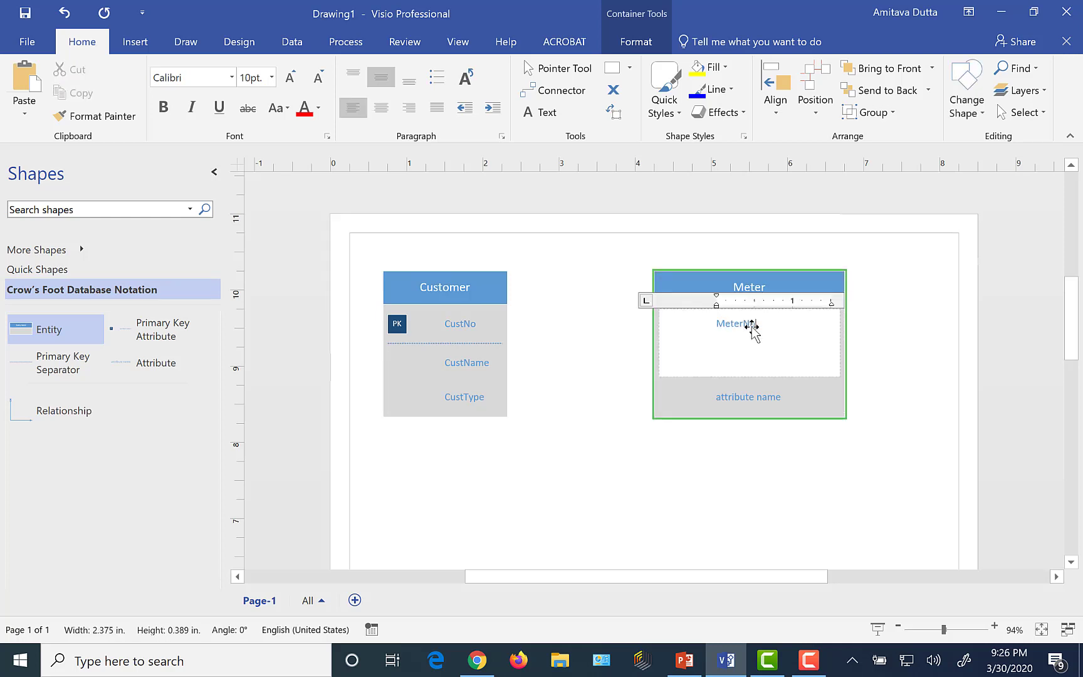
pyautogui.press('Escape')
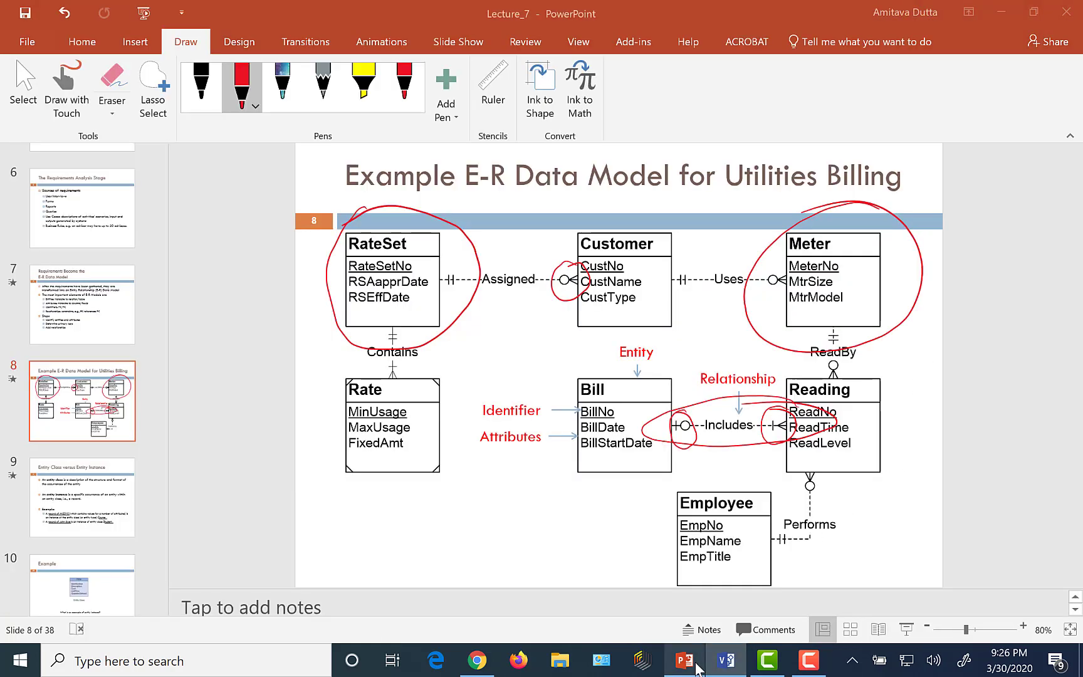
# Consult the data model slide in PowerPoint, then rename the first attribute below the Meter entity's key separator in Visio to MtrSize.
pyautogui.click(690, 661)
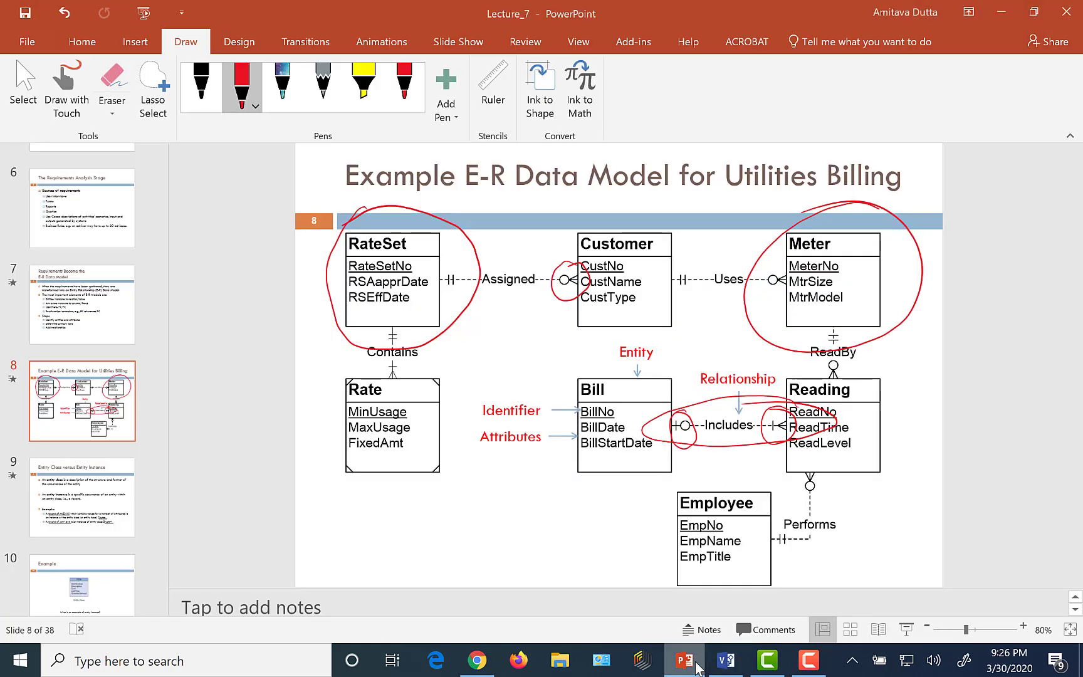
pyautogui.click(725, 660)
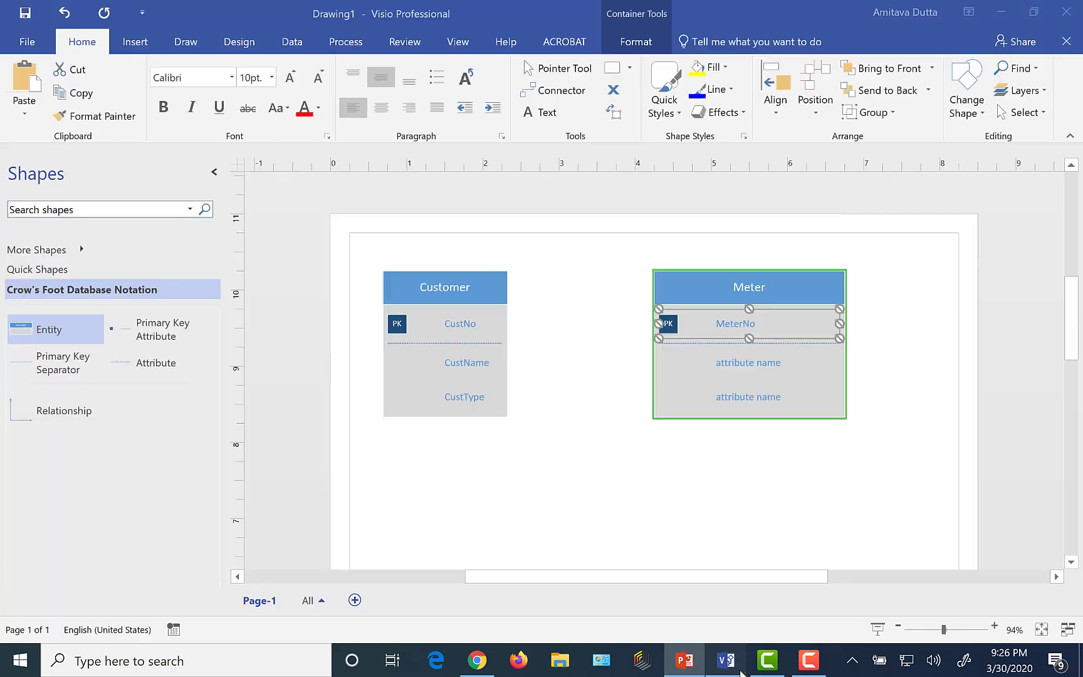
pyautogui.click(745, 366)
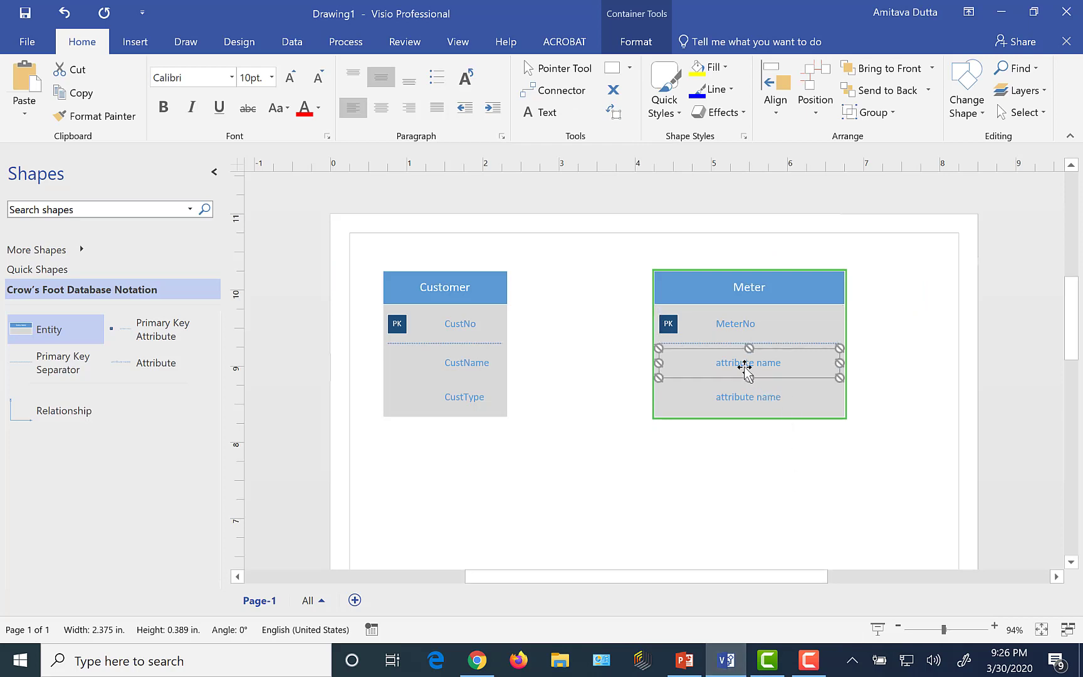
pyautogui.write('Mtr')
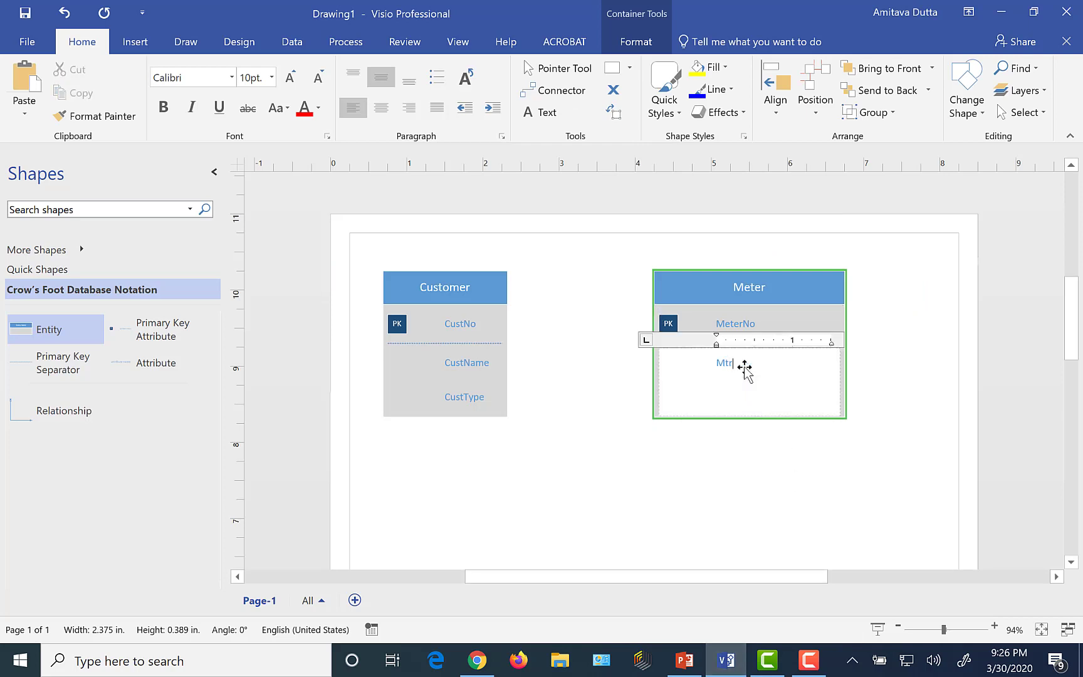
pyautogui.write('Slze')
pyautogui.press('Escape')
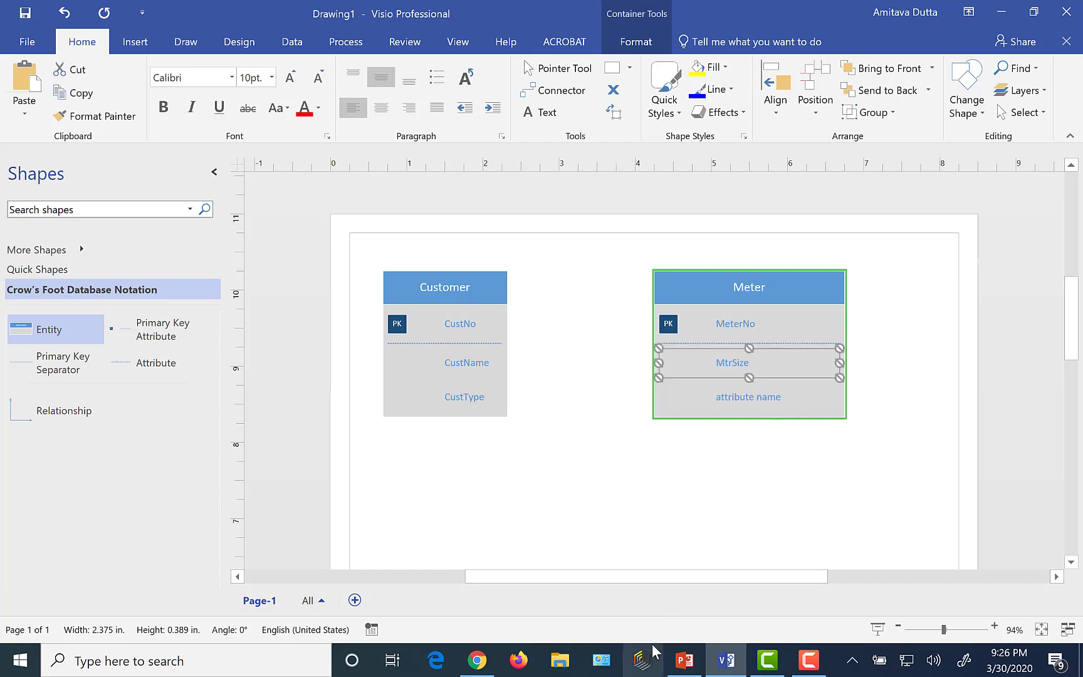
# Look up the remaining Meter attribute on the PowerPoint slide and rename the Meter entity's last attribute in Visio to MtrModel.
pyautogui.click(685, 660)
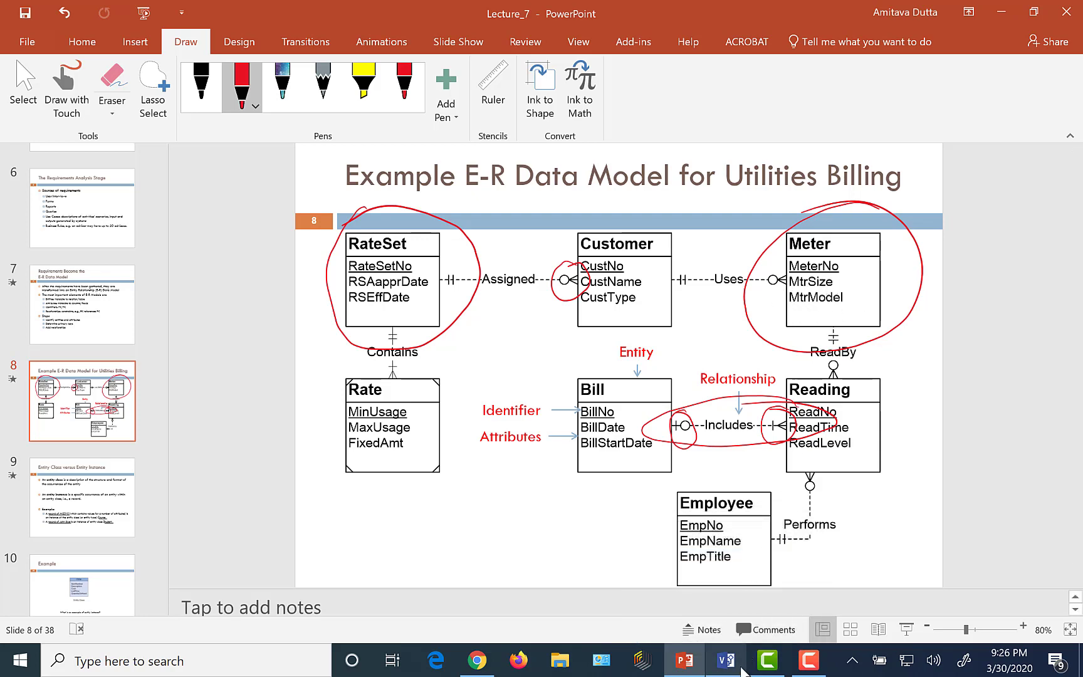
pyautogui.click(727, 659)
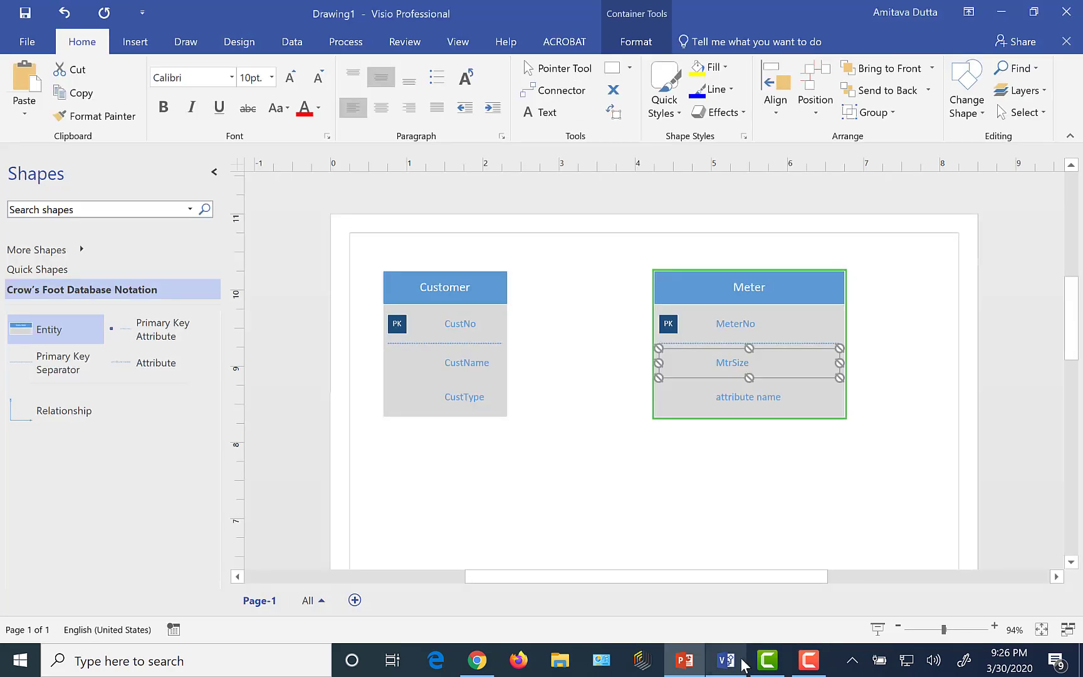
pyautogui.click(775, 401)
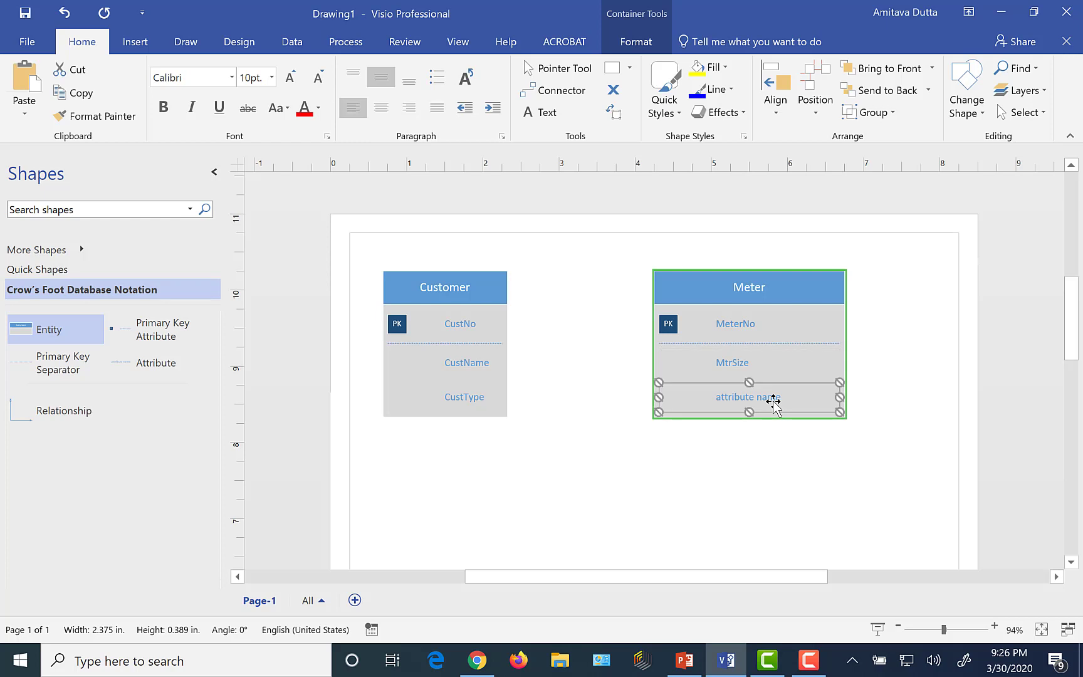
pyautogui.write('Mtr')
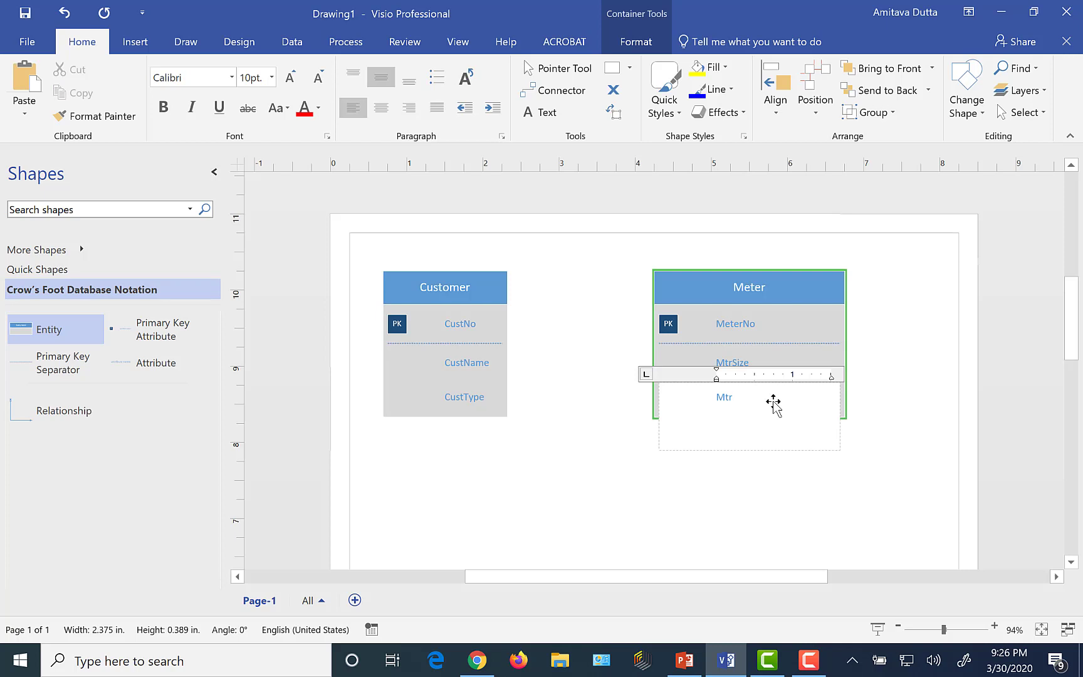
pyautogui.write('Model')
pyautogui.press('Escape')
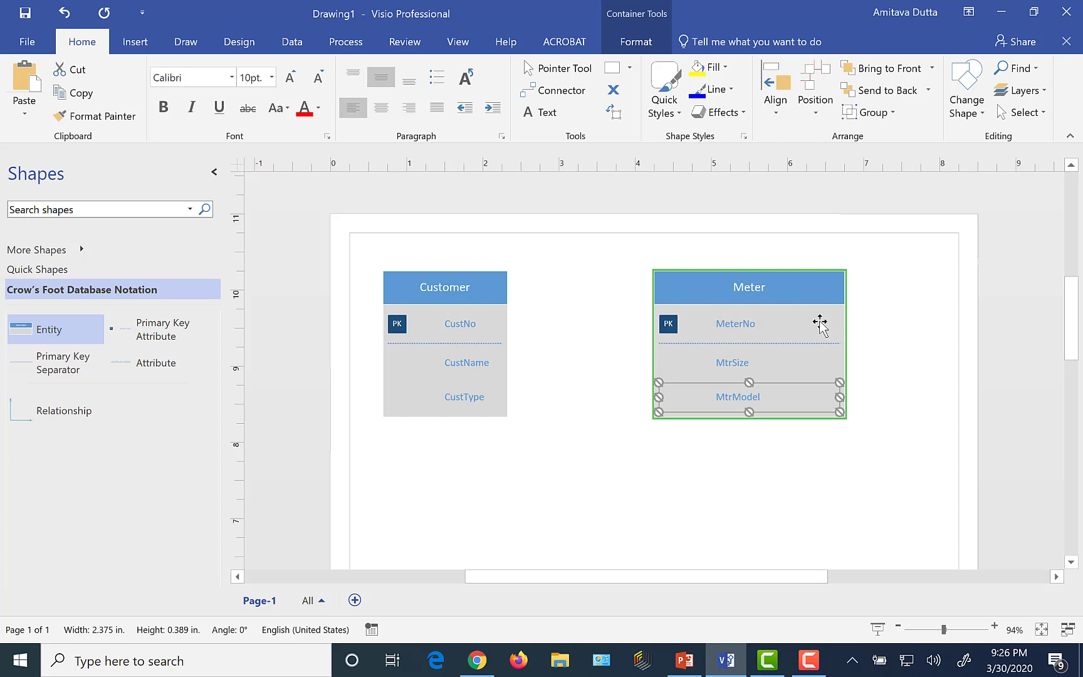
# Narrow the whole Meter entity from its right edge to about 1.63 in. wide and switch to the data model slide in PowerPoint.
pyautogui.click(846, 345)
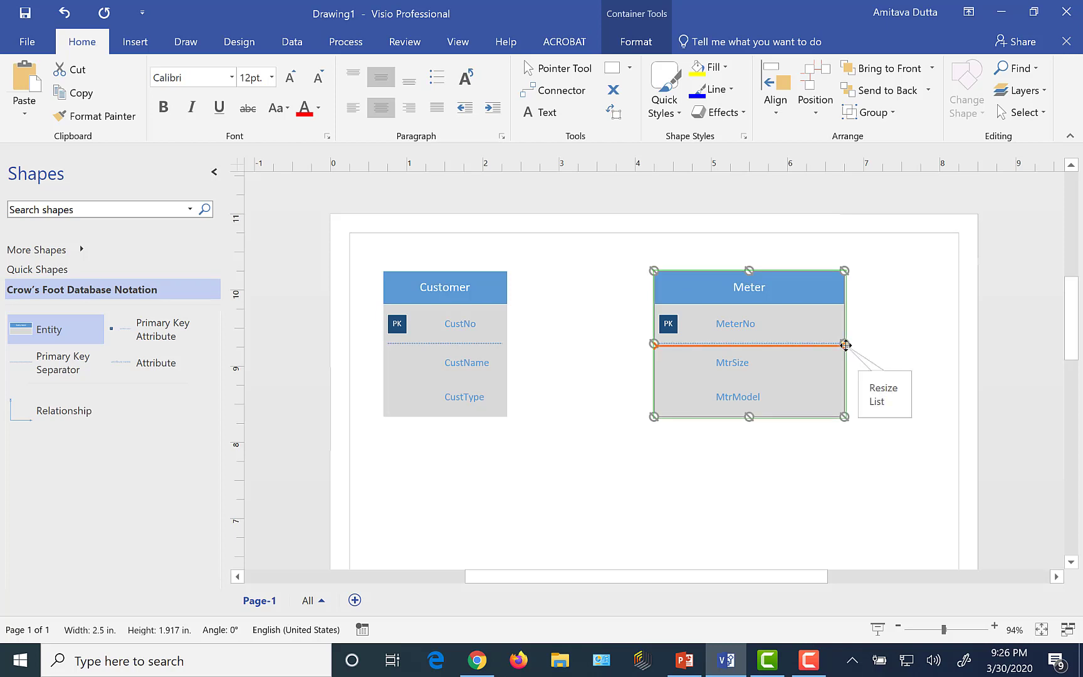
pyautogui.moveTo(846, 345); pyautogui.dragTo(776, 345)
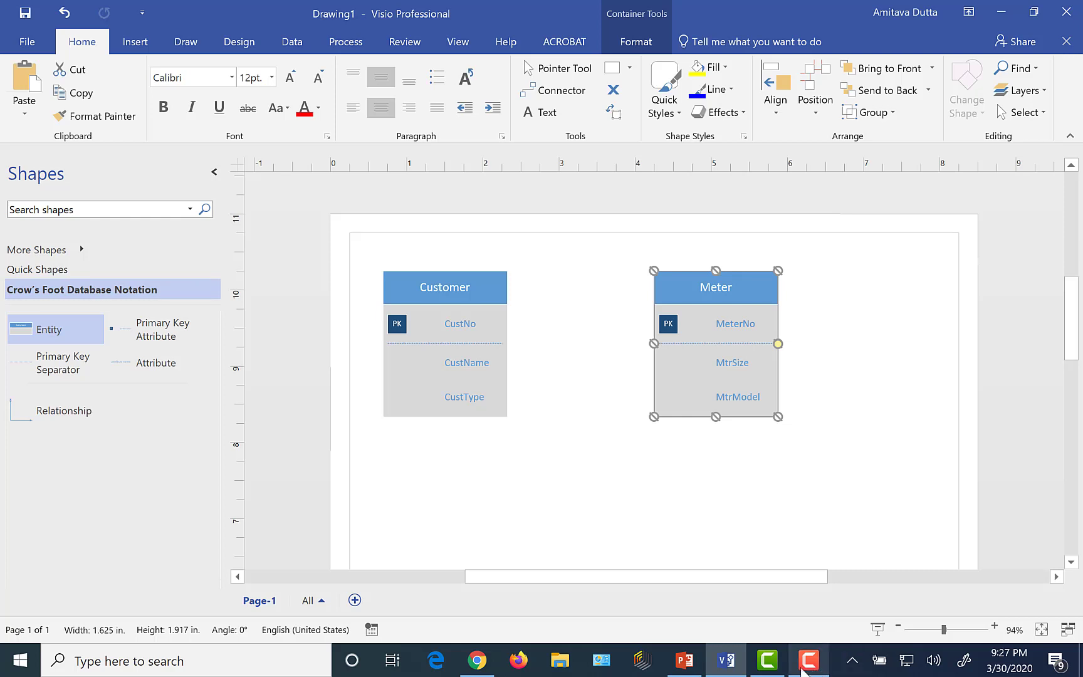
pyautogui.click(685, 664)
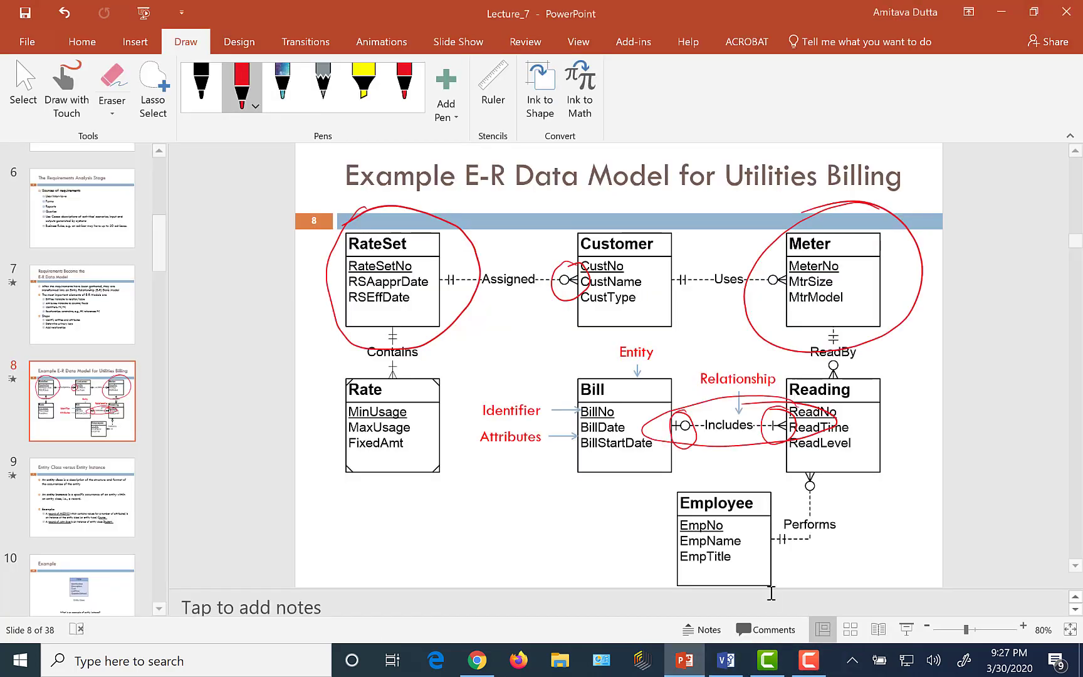